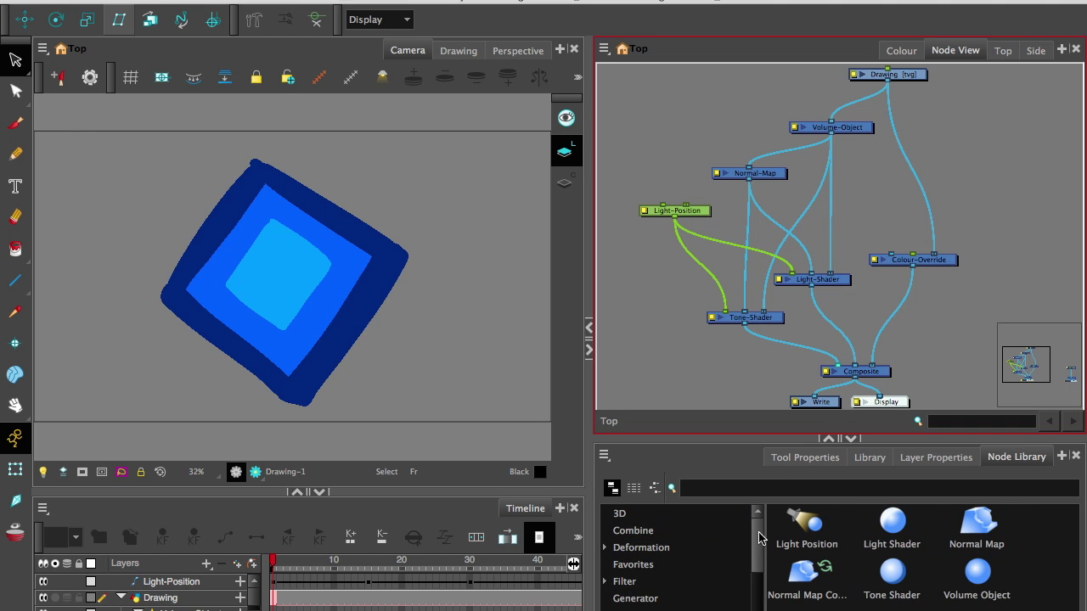
Show a rendered preview of the square in the Camera view, revealing its bevelled lighting and shading.
{"action": "scroll", "coordinate": [703, 586], "scroll_direction": "down", "scroll_amount": 2}
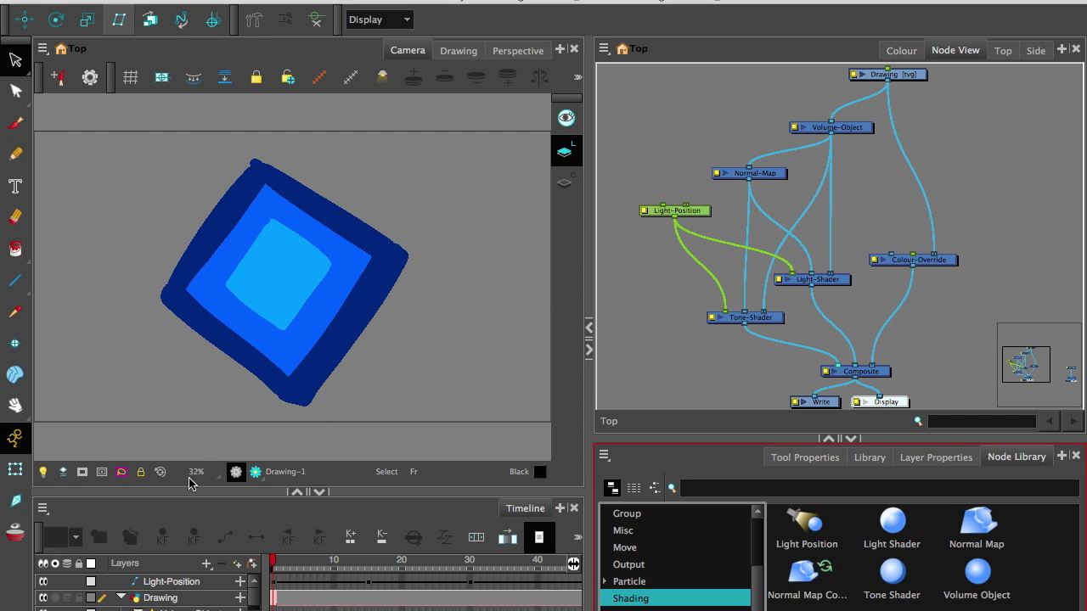
{"action": "left_click", "coordinate": [255, 472]}
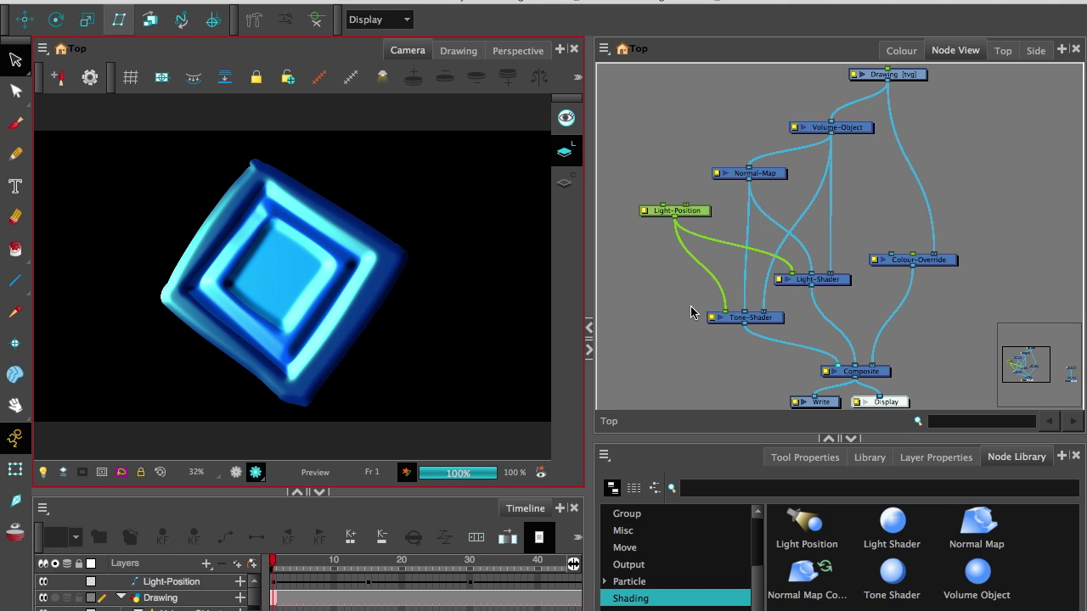
Pan to Drawing_1's network, display Display_1, and return to the editable OpenGL view.
{"action": "left_click_drag", "start_coordinate": [909, 382], "coordinate": [626, 274]}
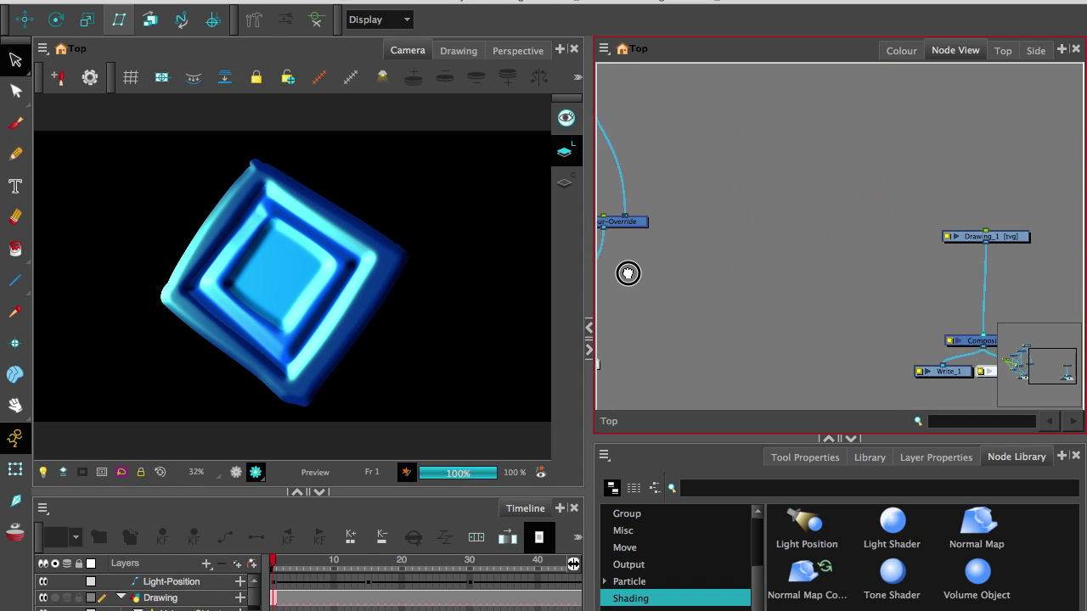
{"action": "left_click_drag", "start_coordinate": [851, 303], "coordinate": [730, 303]}
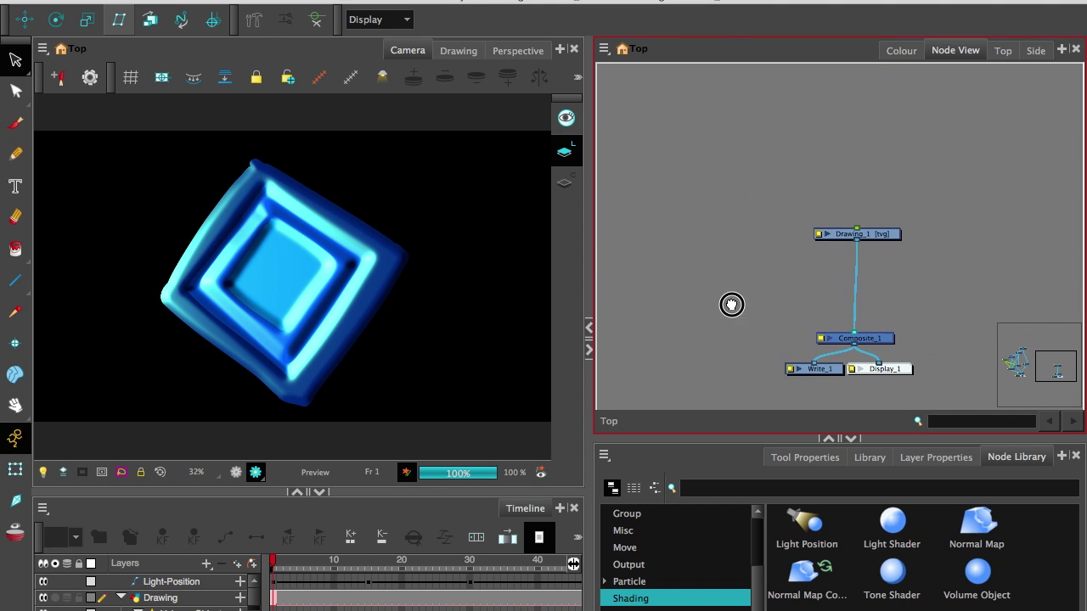
{"action": "left_click", "coordinate": [379, 18]}
{"action": "left_click", "coordinate": [367, 37]}
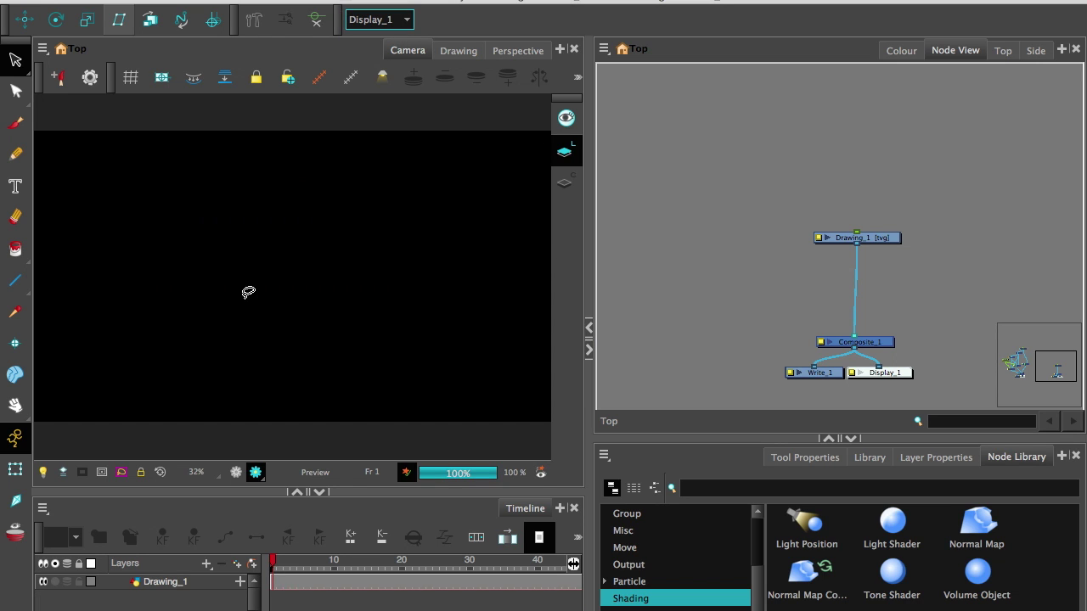
{"action": "left_click", "coordinate": [236, 472]}
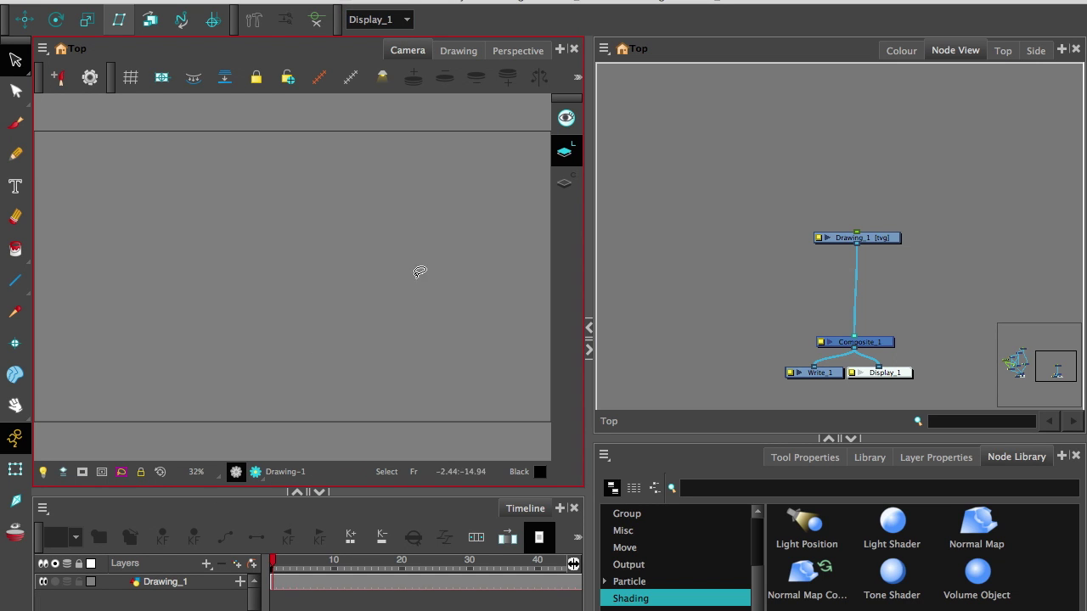
Brush a dark blue New 2 blob with a light blue New 1 centre.
{"action": "left_click", "coordinate": [900, 51]}
{"action": "left_click", "coordinate": [617, 380]}
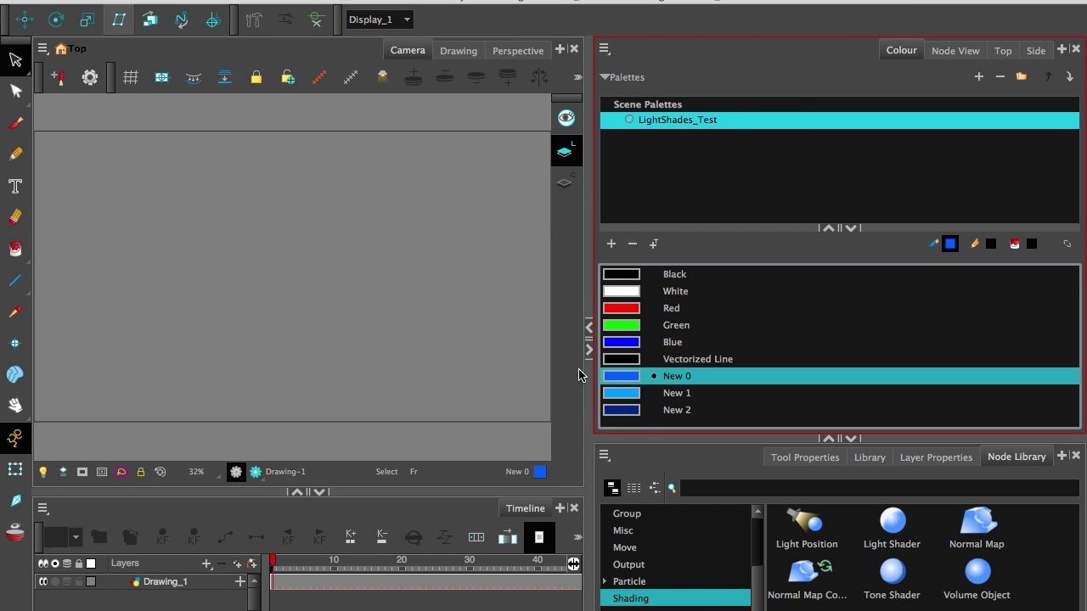
{"action": "left_click", "coordinate": [21, 136]}
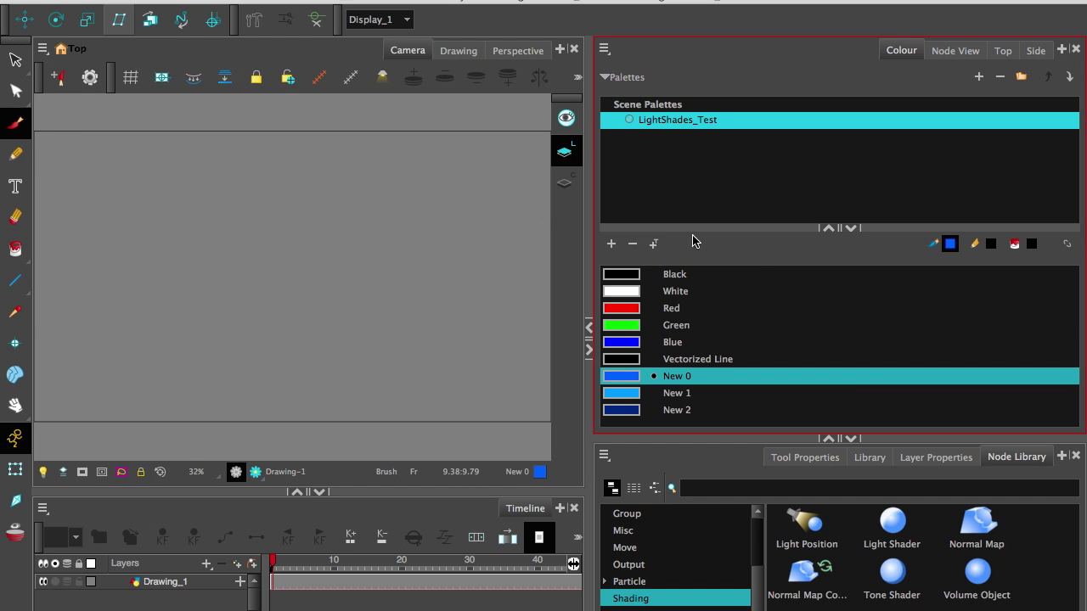
{"action": "left_click", "coordinate": [805, 457]}
{"action": "mouse_move", "coordinate": [264, 284]}
{"action": "left_mouse_down"}
{"action": "mouse_move", "coordinate": [298, 249]}
{"action": "mouse_move", "coordinate": [274, 318]}
{"action": "mouse_move", "coordinate": [230, 254]}
{"action": "mouse_move", "coordinate": [201, 308]}
{"action": "mouse_move", "coordinate": [315, 371]}
{"action": "mouse_move", "coordinate": [320, 202]}
{"action": "mouse_move", "coordinate": [195, 342]}
{"action": "mouse_move", "coordinate": [318, 180]}
{"action": "left_mouse_up"}
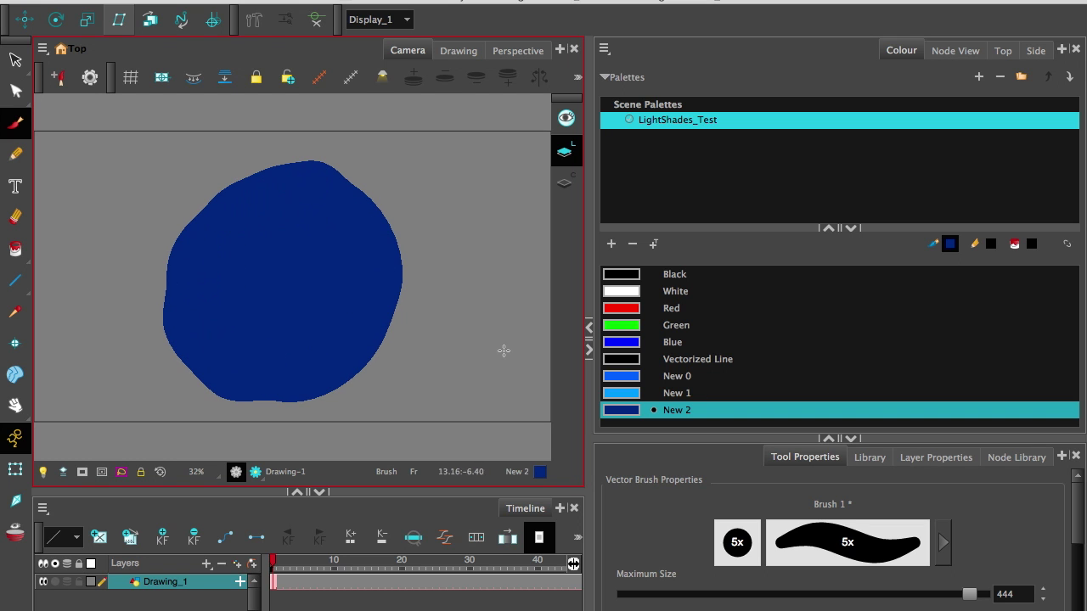
{"action": "left_click", "coordinate": [632, 395]}
{"action": "mouse_move", "coordinate": [284, 294]}
{"action": "left_mouse_down"}
{"action": "mouse_move", "coordinate": [262, 280]}
{"action": "mouse_move", "coordinate": [294, 287]}
{"action": "mouse_move", "coordinate": [311, 267]}
{"action": "mouse_move", "coordinate": [265, 284]}
{"action": "mouse_move", "coordinate": [315, 276]}
{"action": "left_mouse_up"}
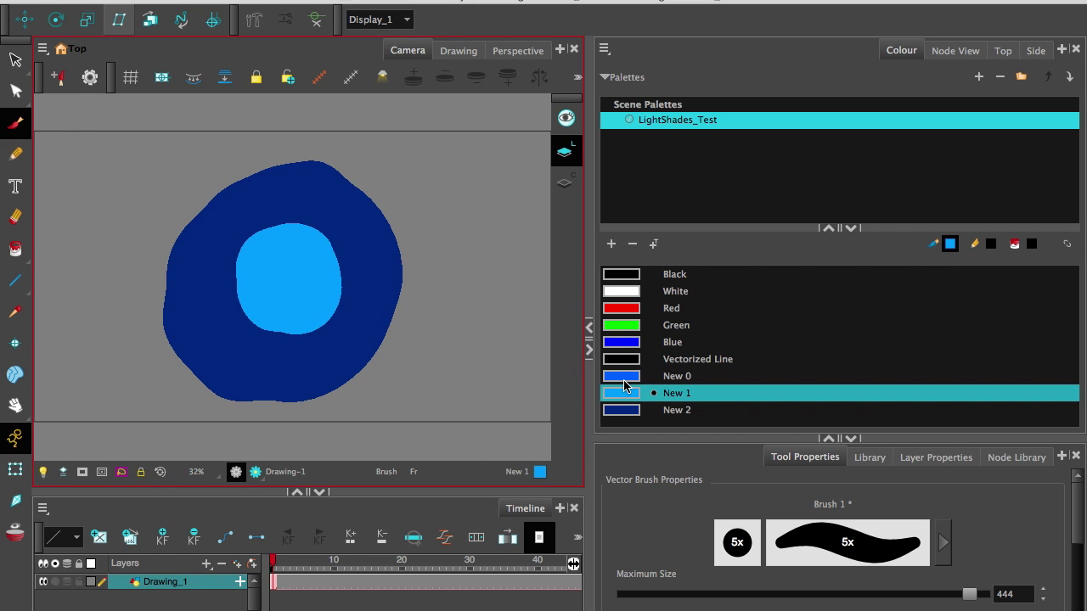
Paint red and green arcs around the blue blob.
{"action": "left_click", "coordinate": [620, 308]}
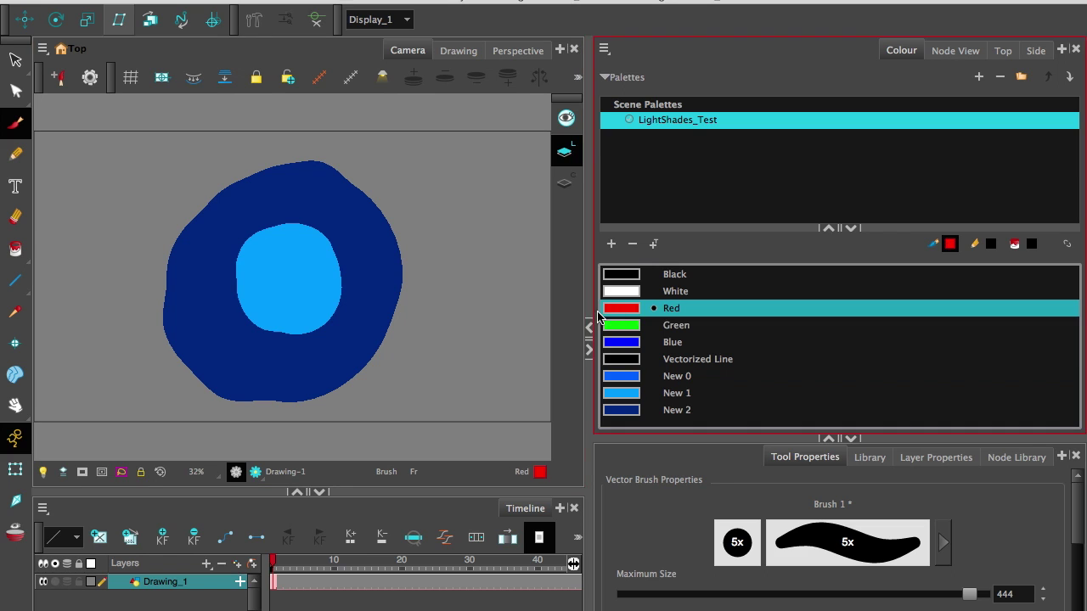
{"action": "mouse_move", "coordinate": [248, 363]}
{"action": "left_mouse_down"}
{"action": "mouse_move", "coordinate": [204, 317]}
{"action": "mouse_move", "coordinate": [204, 260]}
{"action": "mouse_move", "coordinate": [247, 211]}
{"action": "mouse_move", "coordinate": [314, 201]}
{"action": "mouse_move", "coordinate": [346, 218]}
{"action": "mouse_move", "coordinate": [369, 259]}
{"action": "mouse_move", "coordinate": [369, 314]}
{"action": "mouse_move", "coordinate": [335, 357]}
{"action": "mouse_move", "coordinate": [286, 376]}
{"action": "mouse_move", "coordinate": [255, 372]}
{"action": "left_mouse_up"}
{"action": "left_click", "coordinate": [609, 326]}
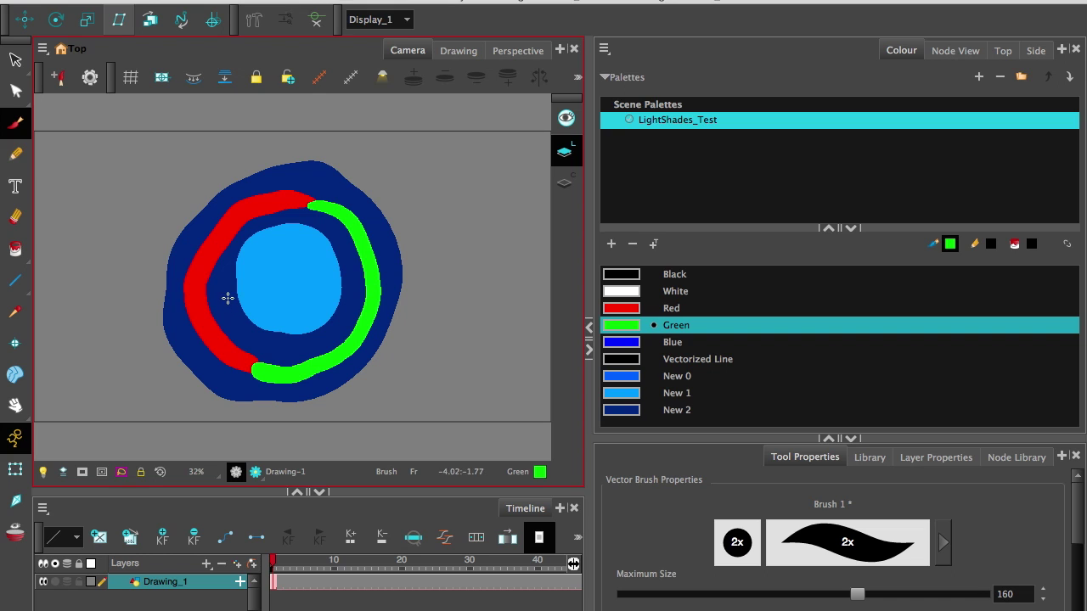
{"action": "left_click", "coordinate": [15, 60]}
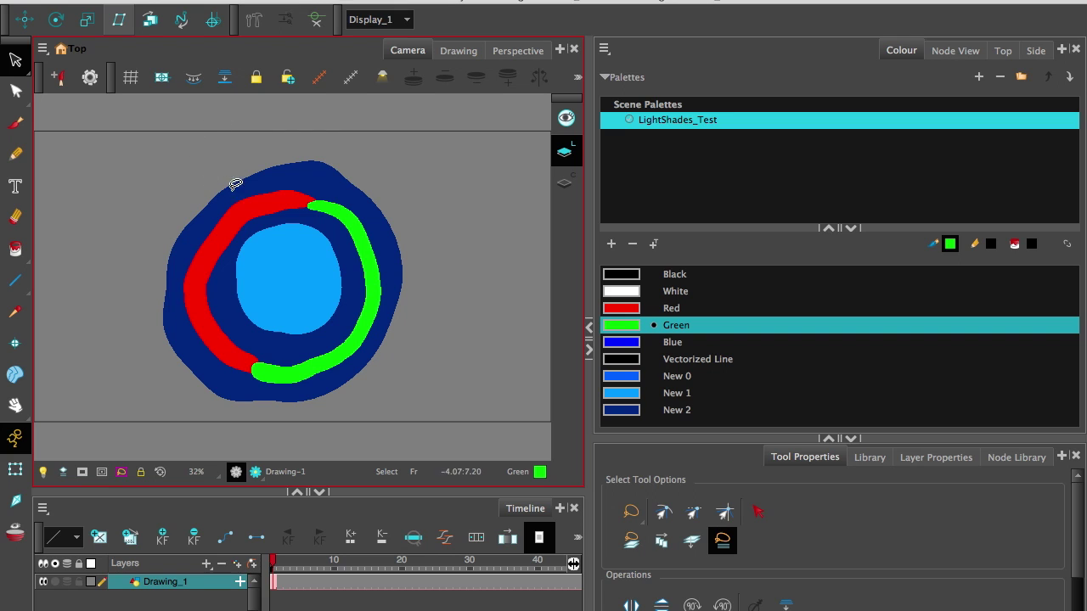
Delete and restore the coloured shapes, then raise Drawing_1 above Composite_1 in Node View.
{"action": "left_click", "coordinate": [284, 204]}
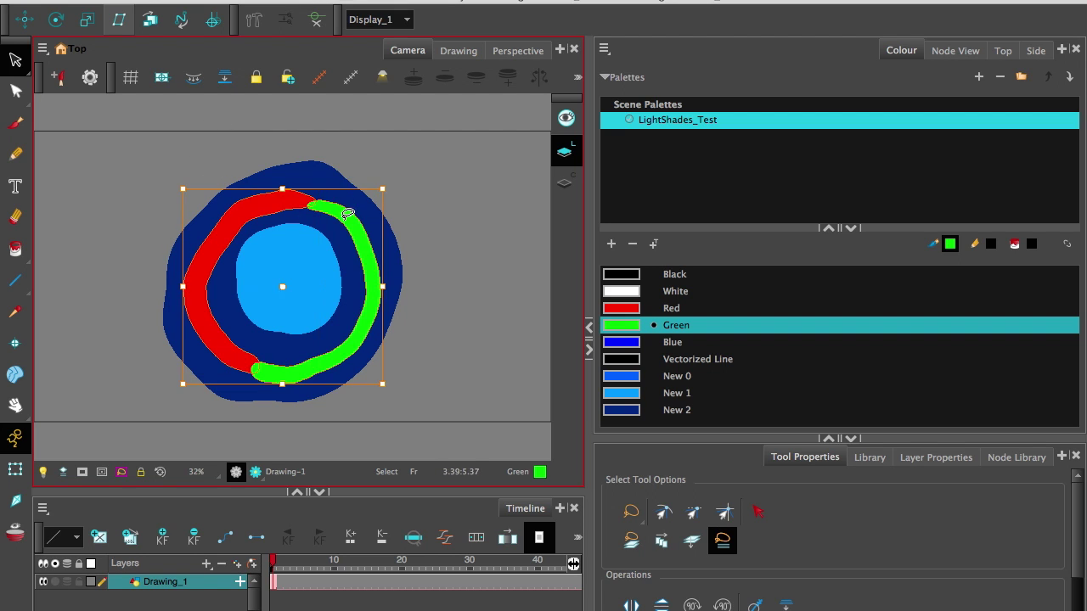
{"action": "key", "text": "Delete"}
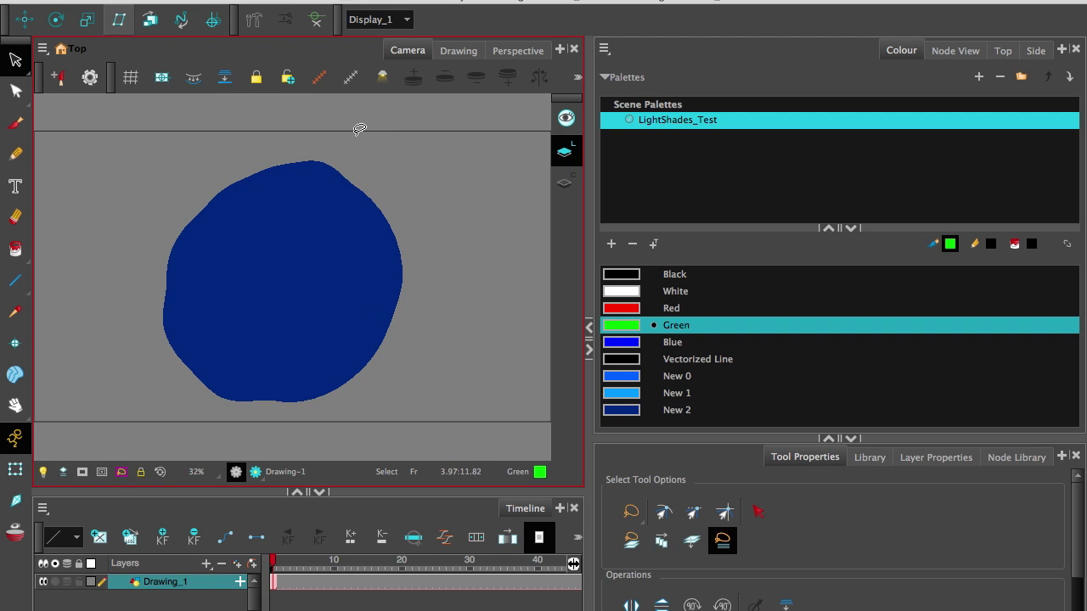
{"action": "key", "text": "ctrl+z"}
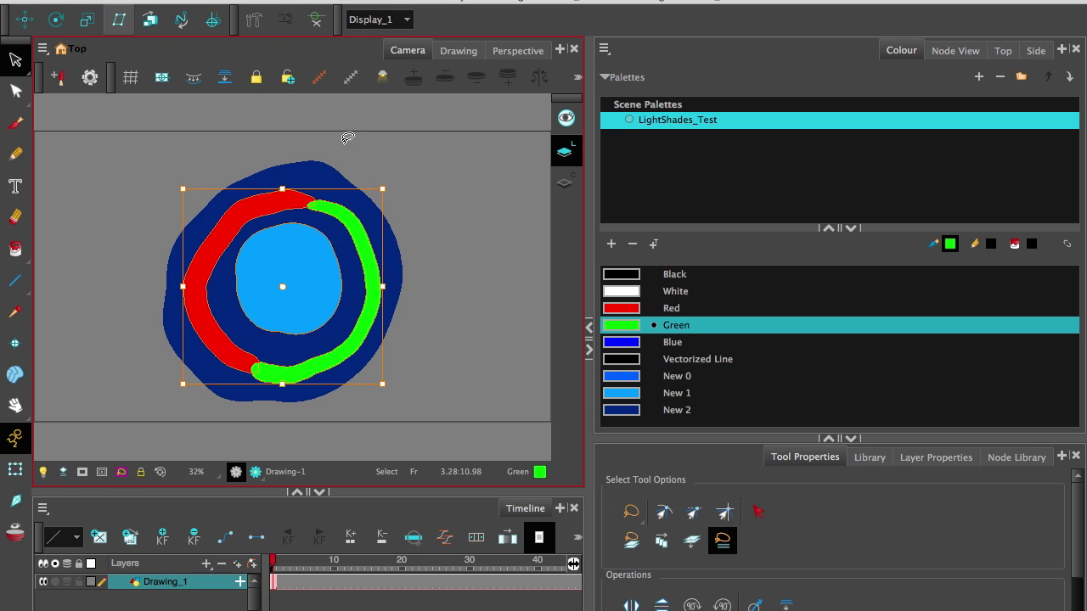
{"action": "left_click", "coordinate": [958, 53]}
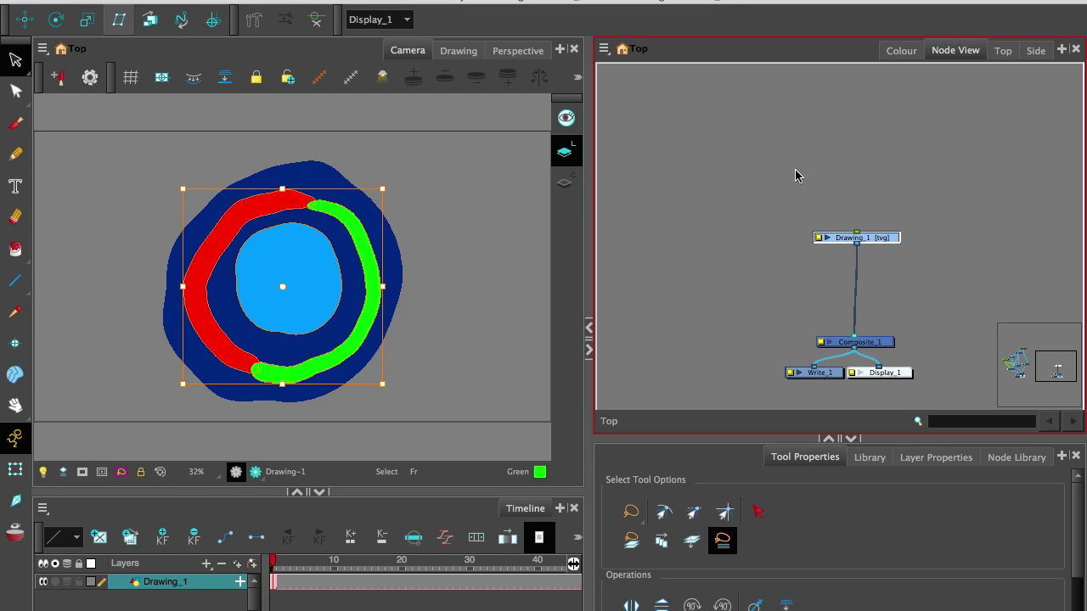
{"action": "left_click_drag", "start_coordinate": [859, 239], "coordinate": [844, 166]}
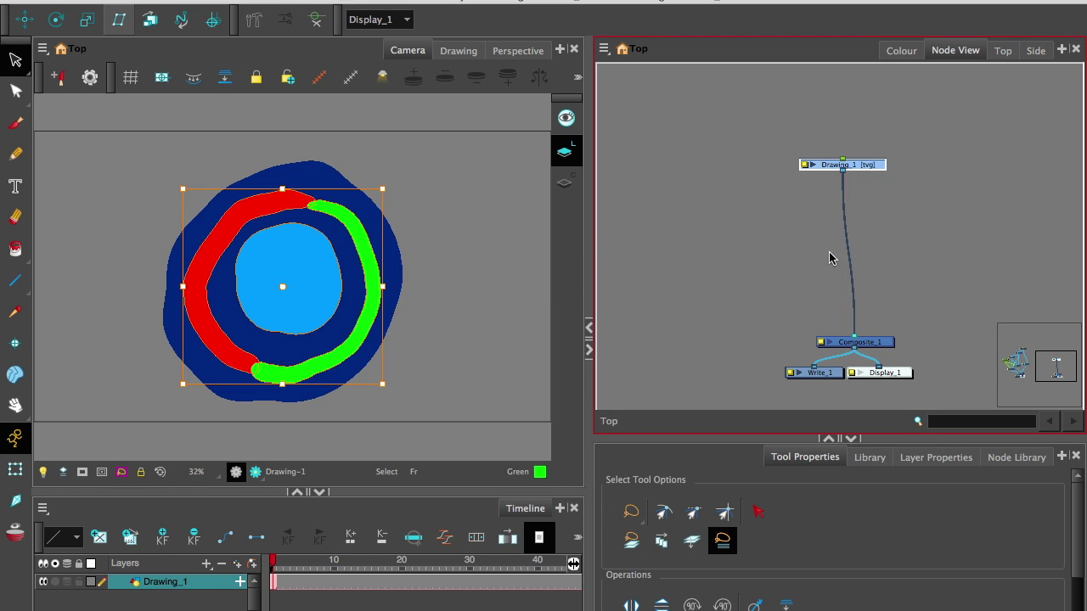
{"action": "left_click", "coordinate": [1010, 460]}
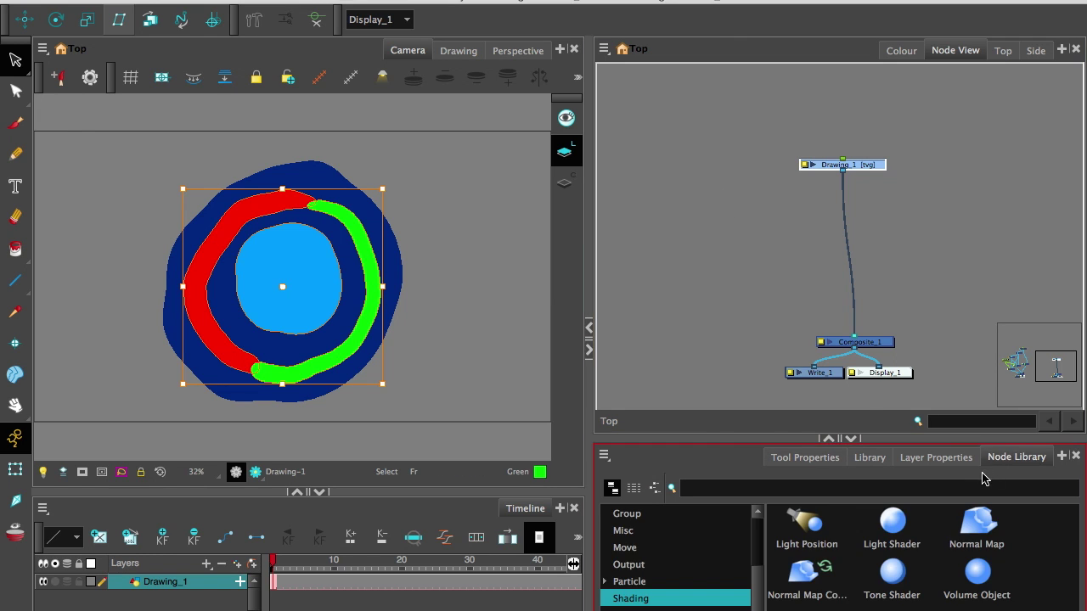
{"action": "left_click", "coordinate": [633, 531]}
{"action": "left_click_drag", "start_coordinate": [891, 522], "coordinate": [749, 240]}
{"action": "left_click", "coordinate": [747, 233]}
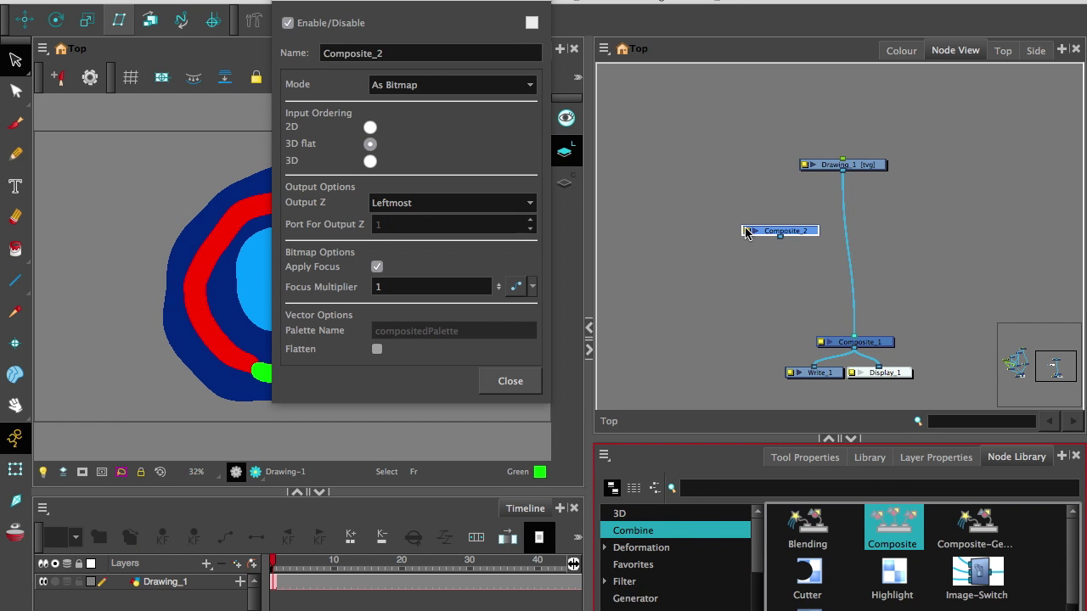
{"action": "left_click", "coordinate": [425, 85]}
{"action": "left_click", "coordinate": [411, 116]}
{"action": "left_click", "coordinate": [510, 380]}
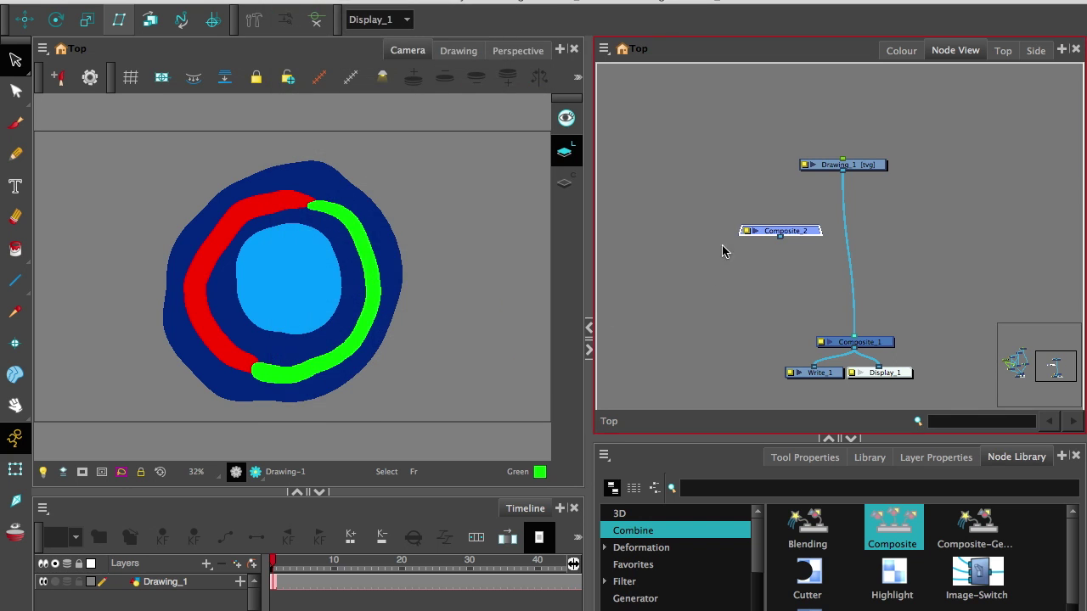
{"action": "left_click_drag", "start_coordinate": [853, 340], "coordinate": [780, 226]}
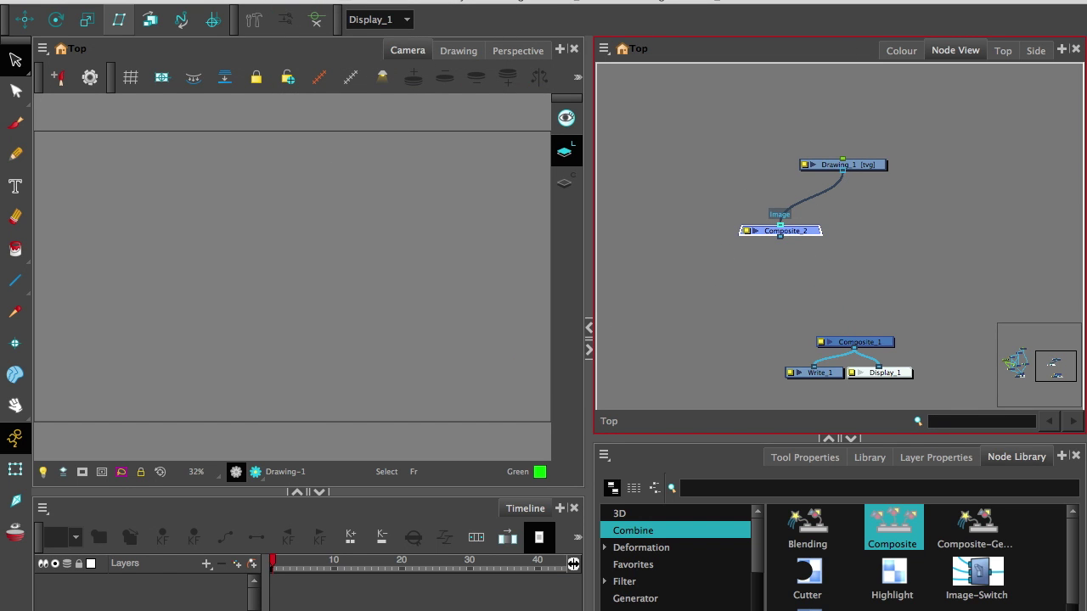
{"action": "mouse_move", "coordinate": [781, 225]}
{"action": "left_mouse_down"}
{"action": "mouse_move", "coordinate": [852, 311]}
{"action": "mouse_move", "coordinate": [853, 339]}
{"action": "left_mouse_up"}
{"action": "key", "text": "Delete"}
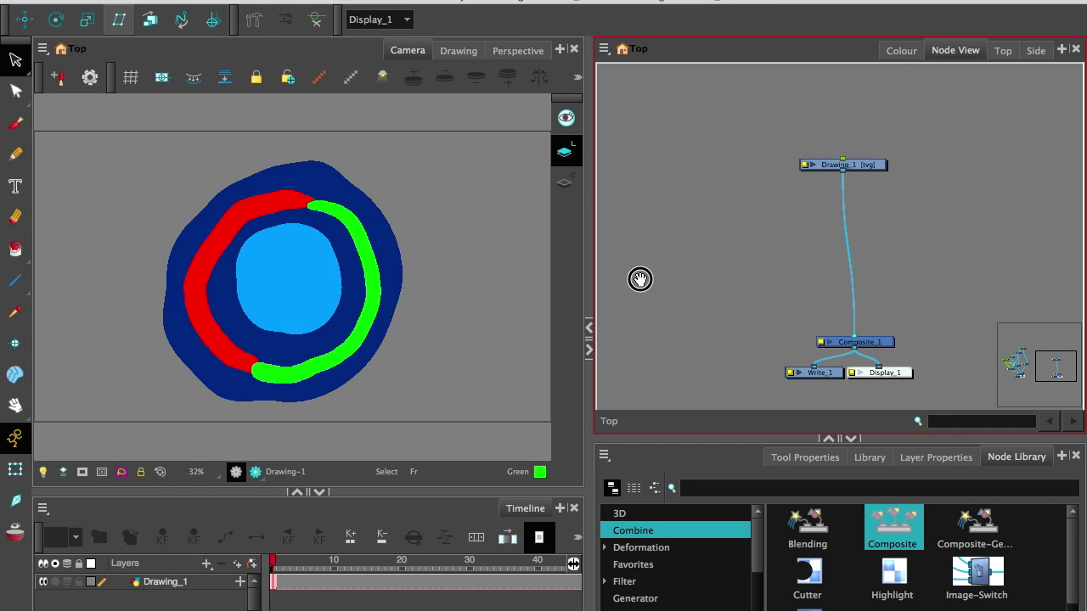
{"action": "mouse_move", "coordinate": [640, 280]}
{"action": "left_mouse_down"}
{"action": "mouse_move", "coordinate": [867, 244]}
{"action": "mouse_move", "coordinate": [803, 328]}
{"action": "mouse_move", "coordinate": [764, 301]}
{"action": "mouse_move", "coordinate": [793, 354]}
{"action": "mouse_move", "coordinate": [934, 246]}
{"action": "mouse_move", "coordinate": [951, 274]}
{"action": "mouse_move", "coordinate": [979, 252]}
{"action": "mouse_move", "coordinate": [1036, 261]}
{"action": "mouse_move", "coordinate": [897, 246]}
{"action": "mouse_move", "coordinate": [904, 253]}
{"action": "left_mouse_up"}
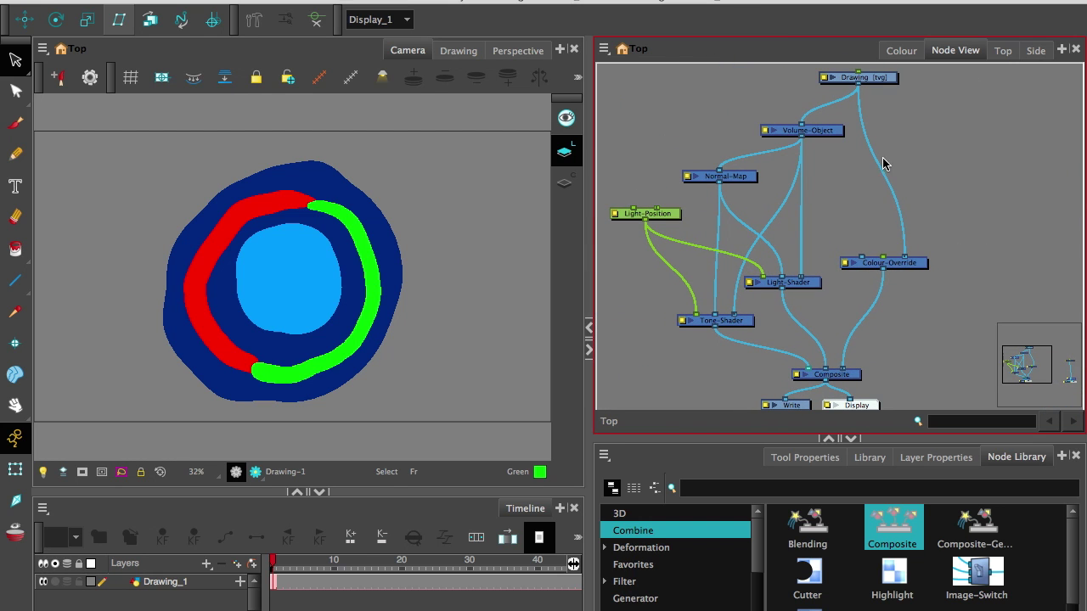
Pan to Drawing_1's network and drag its node upward to make room.
{"action": "left_click_drag", "start_coordinate": [934, 291], "coordinate": [766, 292]}
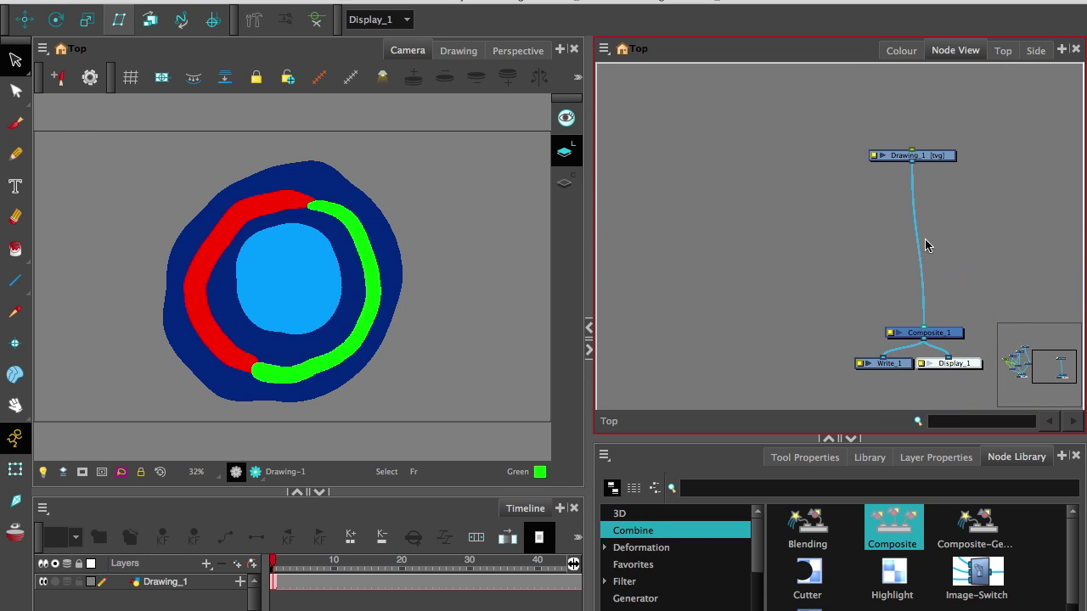
{"action": "left_click_drag", "start_coordinate": [934, 156], "coordinate": [934, 104]}
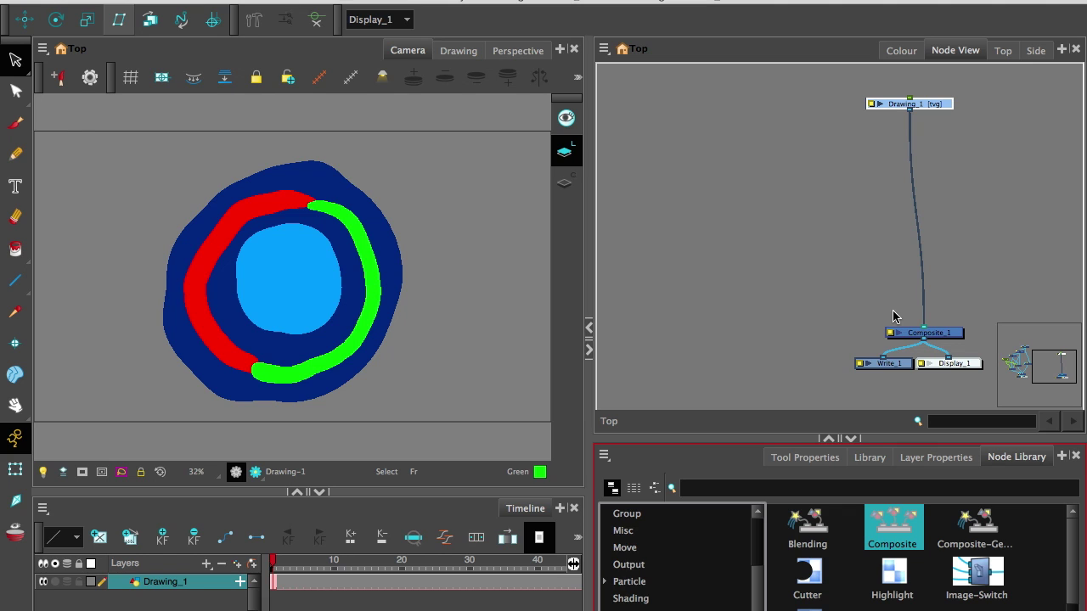
{"action": "left_click", "coordinate": [630, 599]}
Add a Volume-Object node fed by Drawing_1, with a Normal-Map node below it.
{"action": "mouse_move", "coordinate": [976, 573]}
{"action": "left_mouse_down"}
{"action": "mouse_move", "coordinate": [801, 207]}
{"action": "mouse_move", "coordinate": [836, 203]}
{"action": "left_mouse_up"}
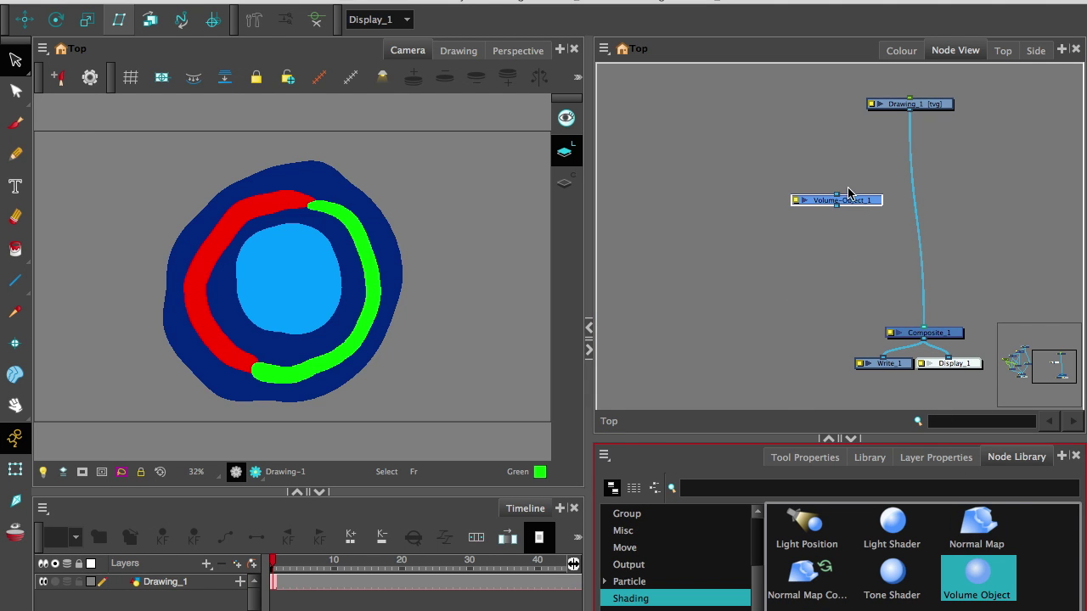
{"action": "left_click_drag", "start_coordinate": [908, 115], "coordinate": [860, 173]}
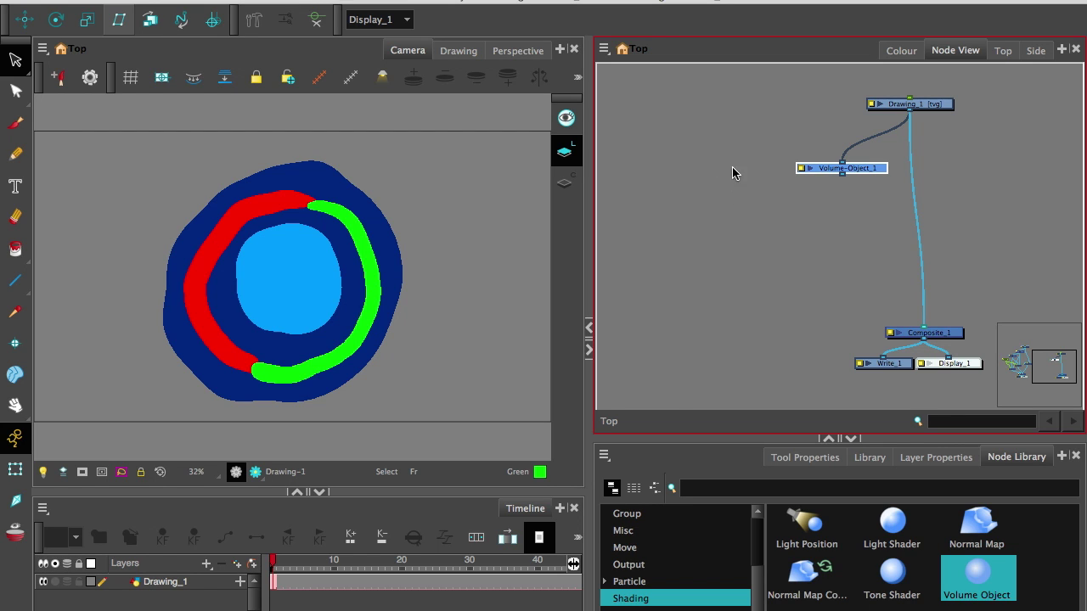
{"action": "left_click", "coordinate": [972, 528]}
{"action": "left_click_drag", "start_coordinate": [972, 528], "coordinate": [853, 209]}
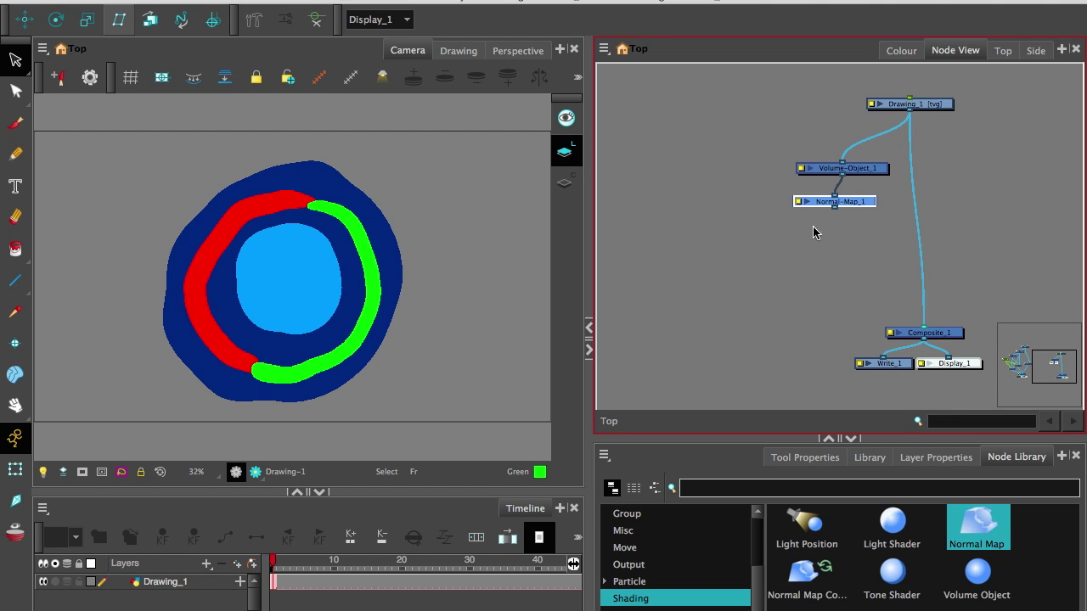
Add Light-Shader_1 and feed it from Normal-Map_1 and Volume-Object_1.
{"action": "left_click_drag", "start_coordinate": [892, 522], "coordinate": [801, 267]}
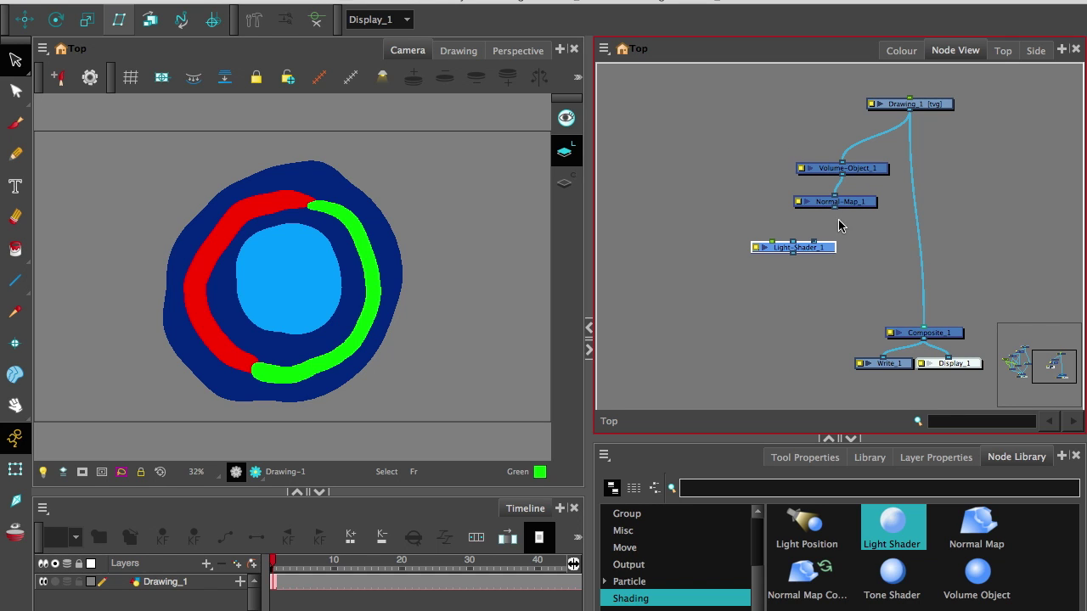
{"action": "left_click_drag", "start_coordinate": [835, 209], "coordinate": [834, 270]}
{"action": "left_click_drag", "start_coordinate": [851, 203], "coordinate": [806, 216]}
{"action": "left_click_drag", "start_coordinate": [840, 180], "coordinate": [847, 283]}
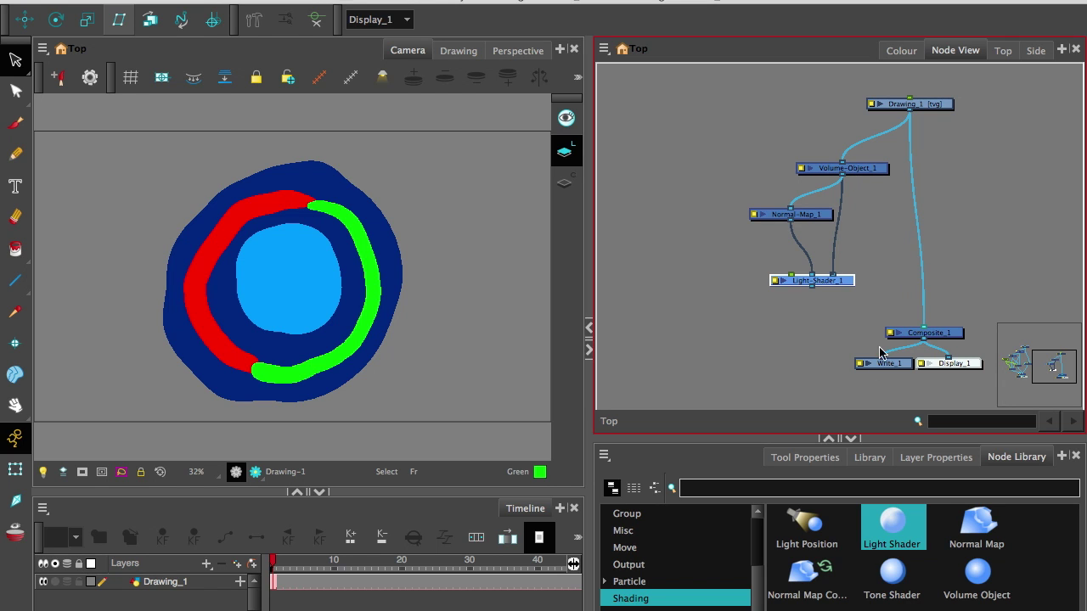
{"action": "left_click_drag", "start_coordinate": [805, 218], "coordinate": [797, 228]}
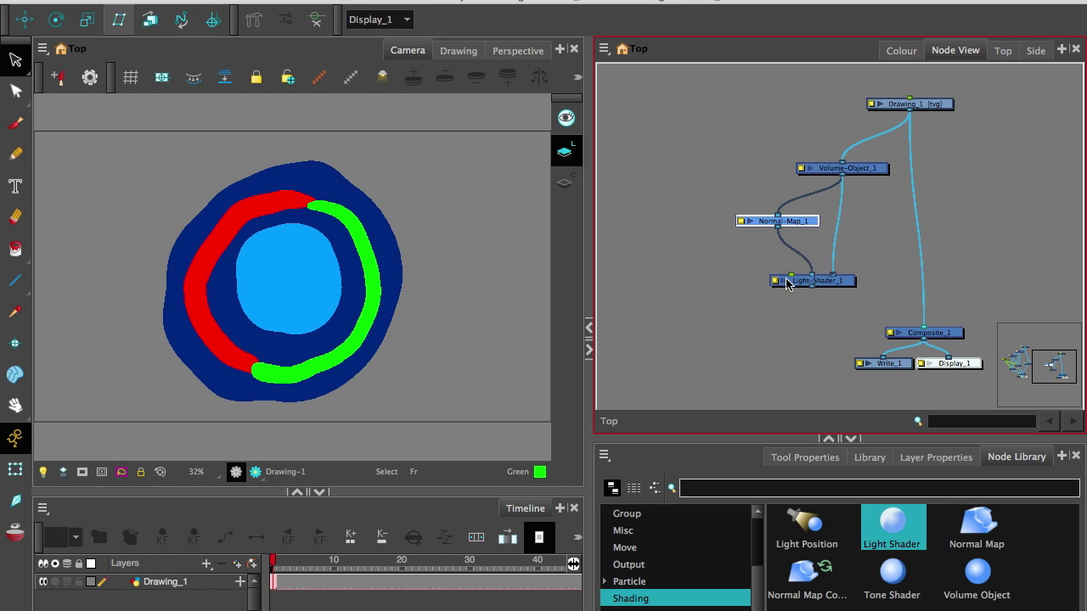
Add a Light Position node and wire Light-Shader_1's output into Composite_1.
{"action": "left_click_drag", "start_coordinate": [805, 522], "coordinate": [758, 292]}
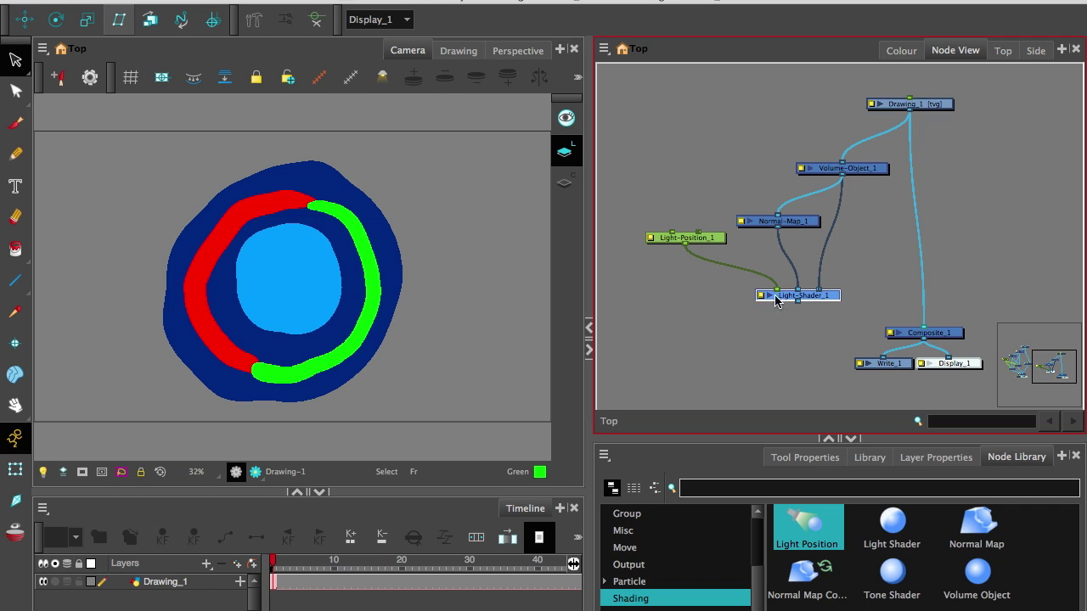
{"action": "left_click_drag", "start_coordinate": [797, 300], "coordinate": [910, 327]}
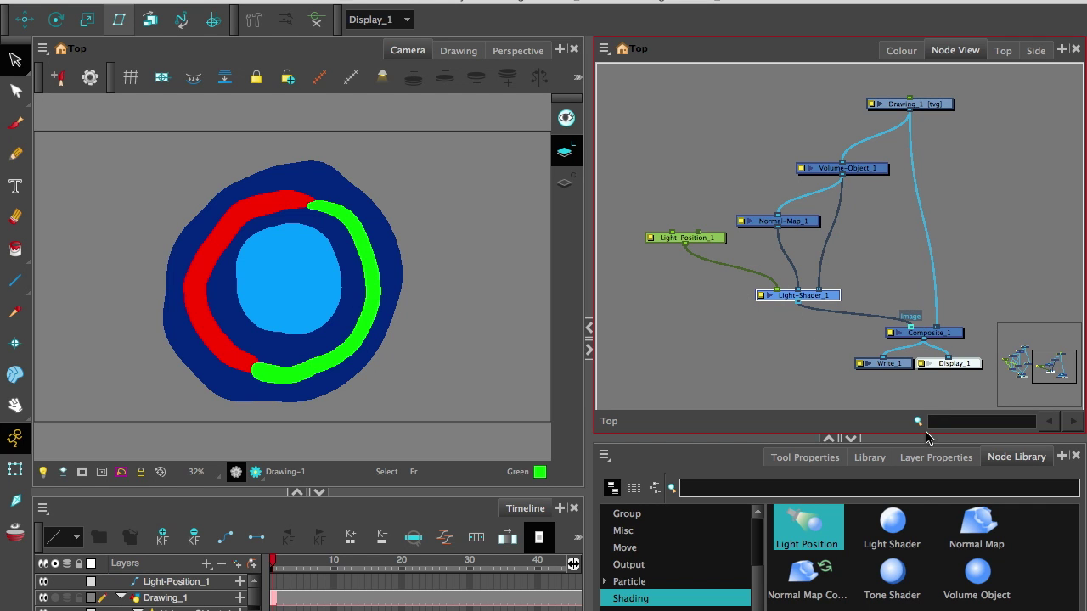
{"action": "left_click", "coordinate": [735, 295]}
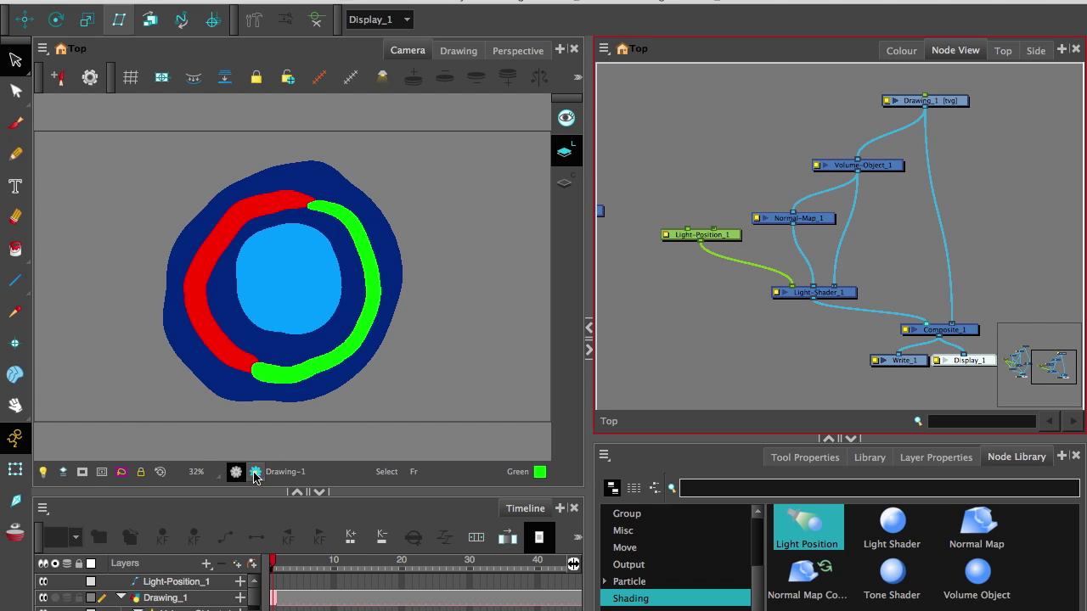
Turn on the Camera view's render preview and open Normal-Map_1's properties.
{"action": "left_click", "coordinate": [214, 416]}
{"action": "left_click", "coordinate": [256, 472]}
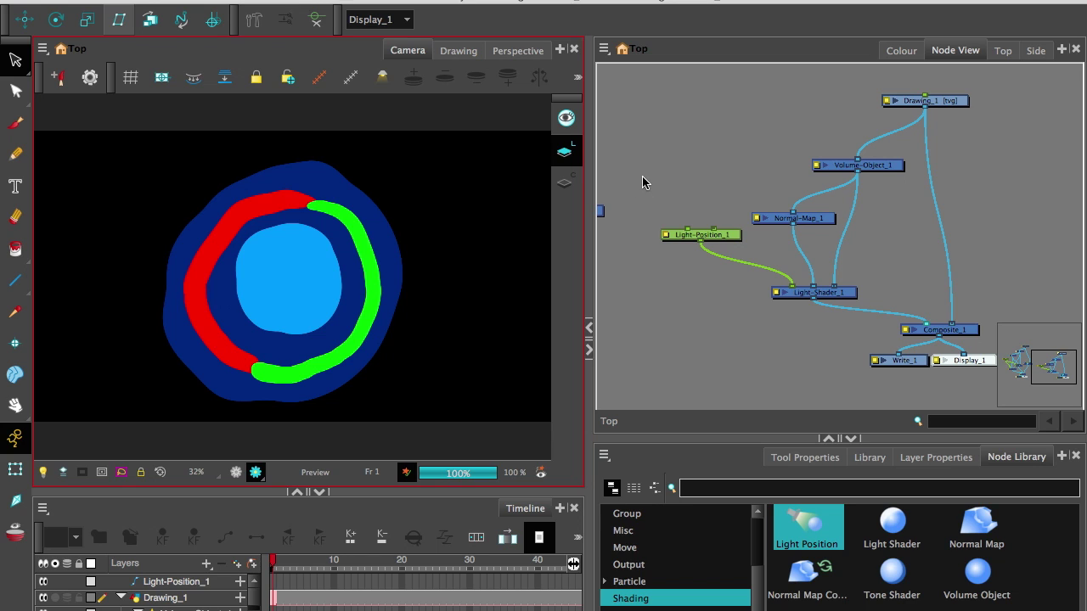
{"action": "left_click_drag", "start_coordinate": [859, 165], "coordinate": [856, 165]}
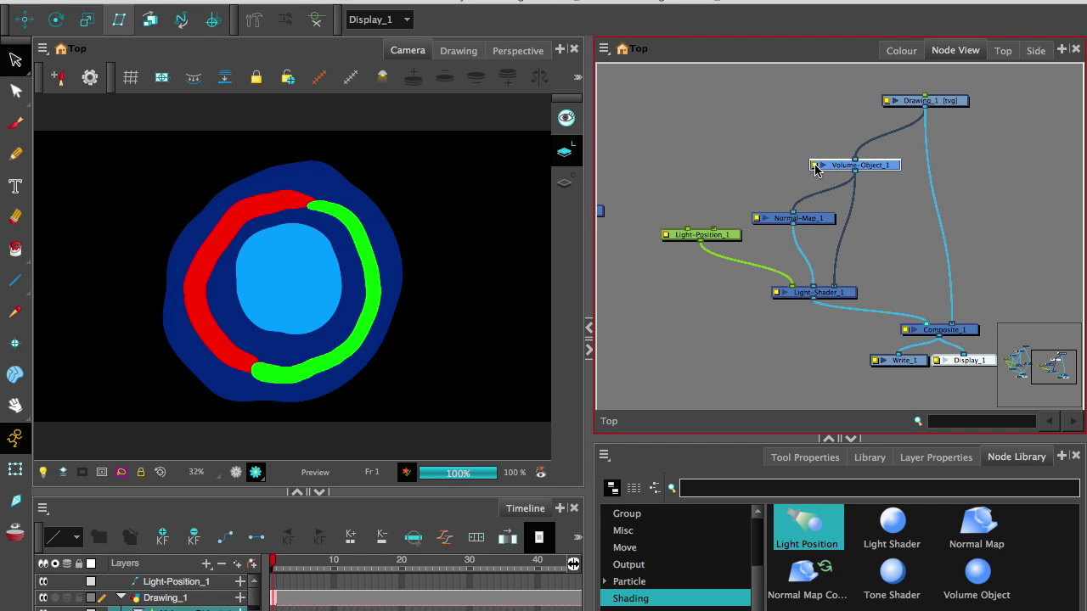
{"action": "left_click", "coordinate": [815, 167]}
{"action": "left_click", "coordinate": [756, 218]}
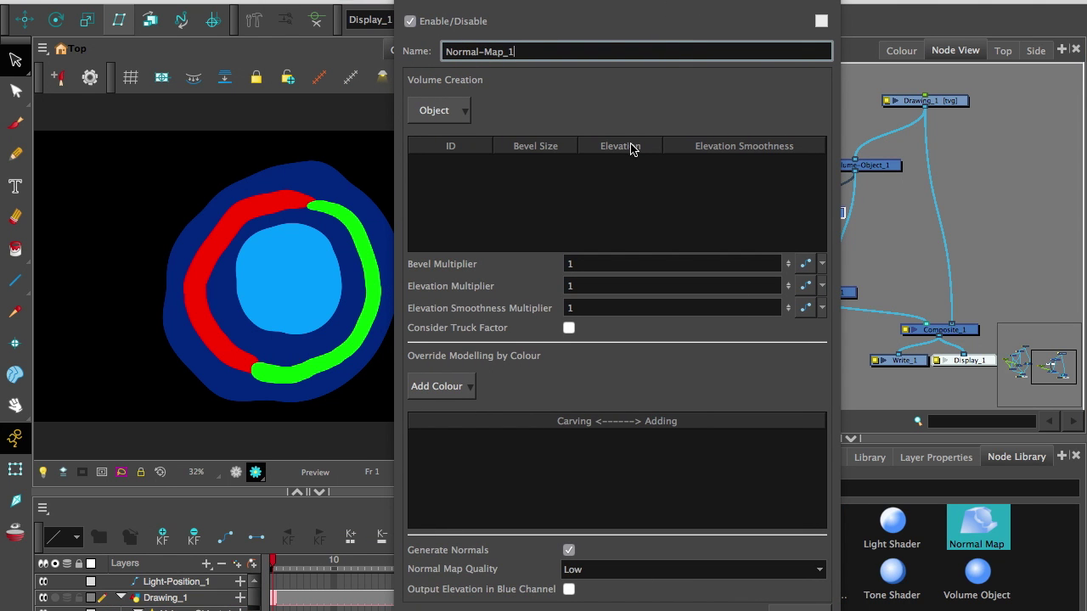
Set Volume-Object_1 as the normal map's object and add New 1, Red and Green overrides.
{"action": "left_click_drag", "start_coordinate": [431, 112], "coordinate": [440, 160]}
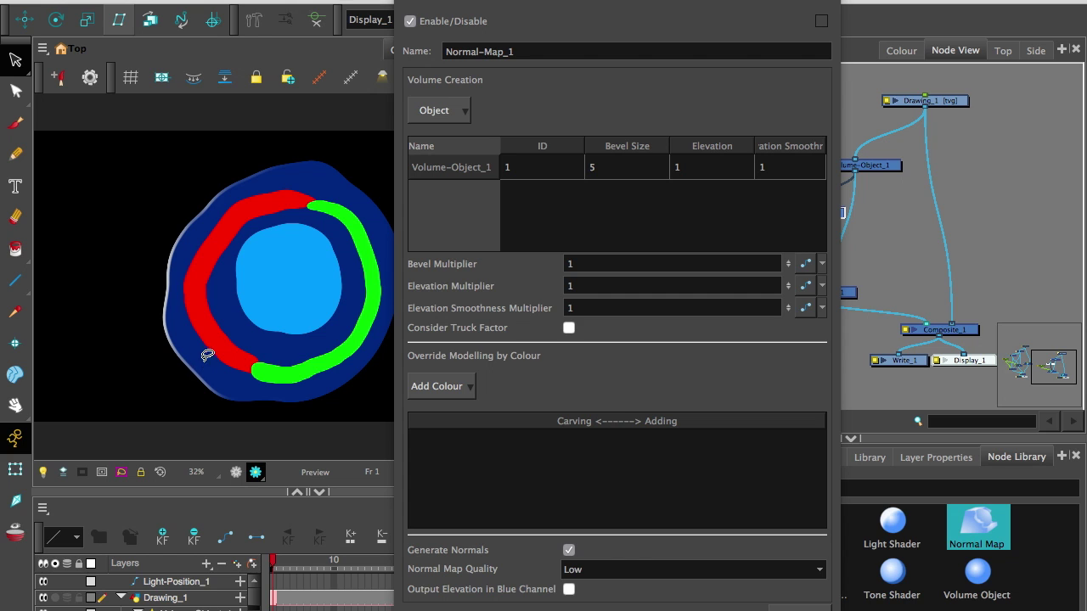
{"action": "left_click", "coordinate": [443, 388]}
{"action": "mouse_move", "coordinate": [449, 404]}
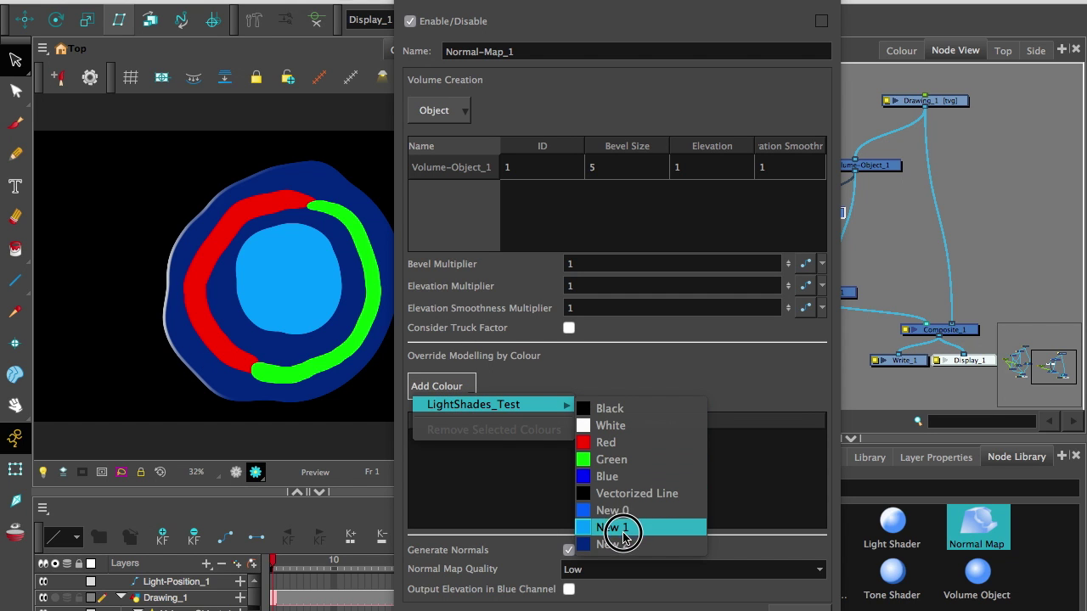
{"action": "left_click", "coordinate": [610, 528]}
{"action": "left_click", "coordinate": [466, 387]}
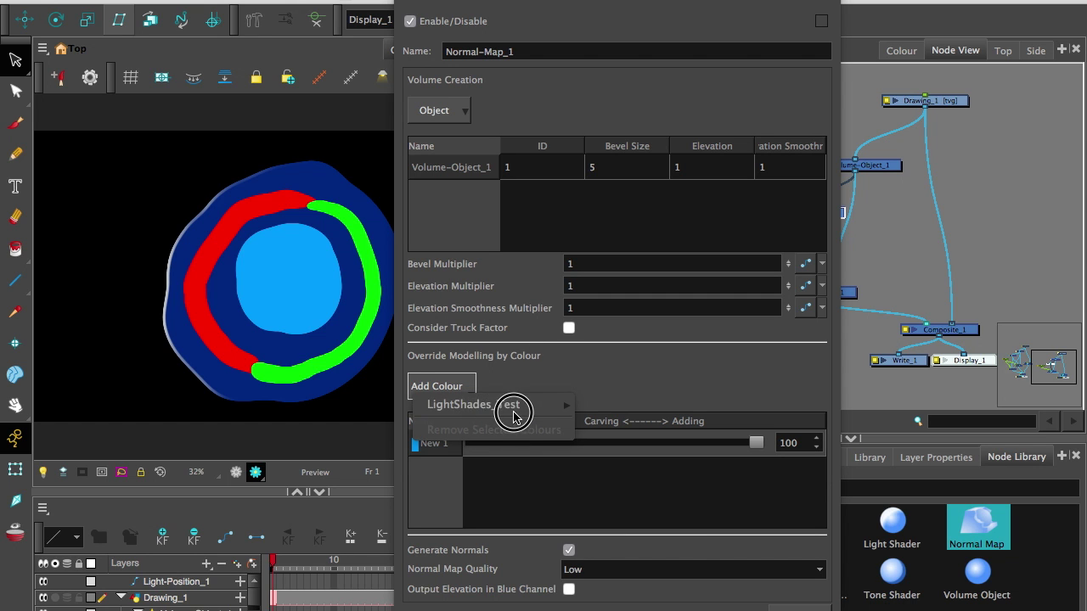
{"action": "mouse_move", "coordinate": [575, 403]}
{"action": "left_click", "coordinate": [600, 443]}
{"action": "left_click", "coordinate": [450, 385]}
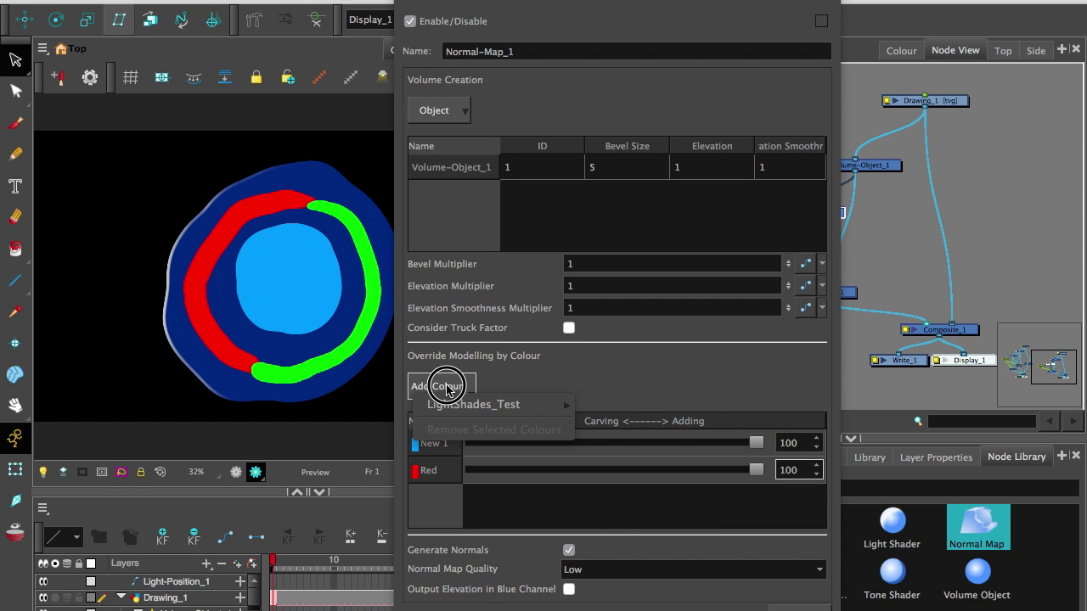
{"action": "mouse_move", "coordinate": [476, 405]}
{"action": "left_click", "coordinate": [606, 442]}
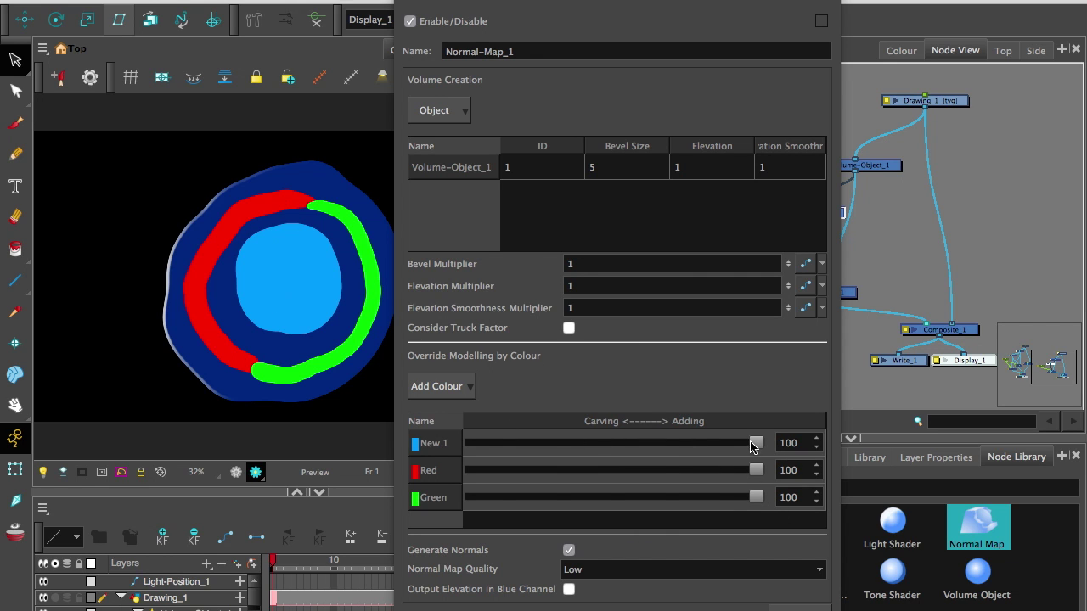
Set the New 1, Red and Green overrides to 50 each and close the editor.
{"action": "left_click_drag", "start_coordinate": [755, 442], "coordinate": [585, 443]}
{"action": "left_click_drag", "start_coordinate": [735, 472], "coordinate": [556, 470]}
{"action": "left_click_drag", "start_coordinate": [748, 501], "coordinate": [574, 498]}
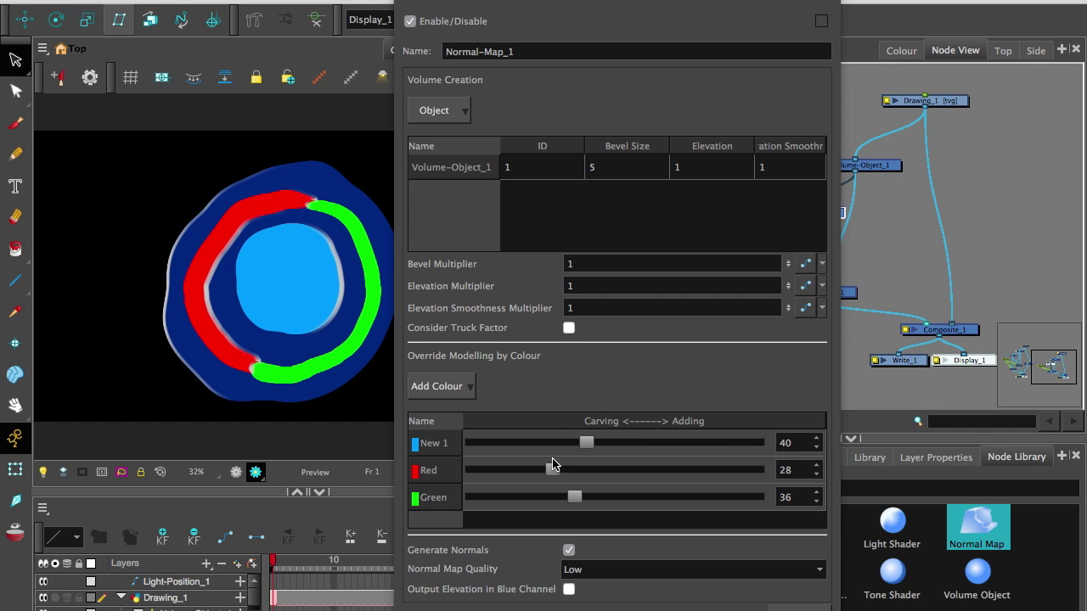
{"action": "left_click", "coordinate": [785, 440]}
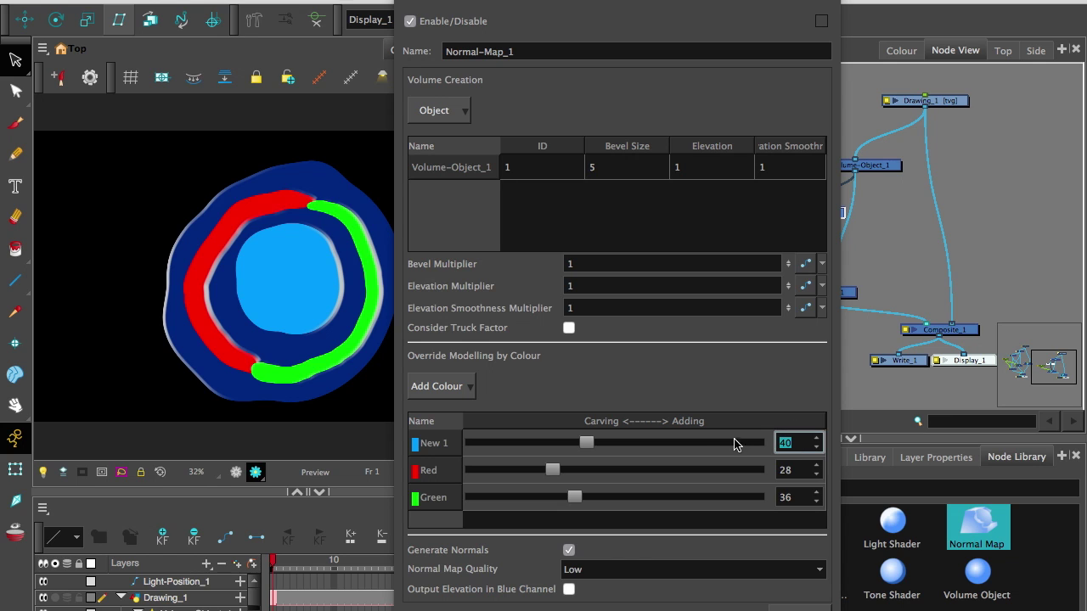
{"action": "type", "text": "50"}
{"action": "key", "text": "Tab"}
{"action": "type", "text": "50"}
{"action": "key", "text": "Tab"}
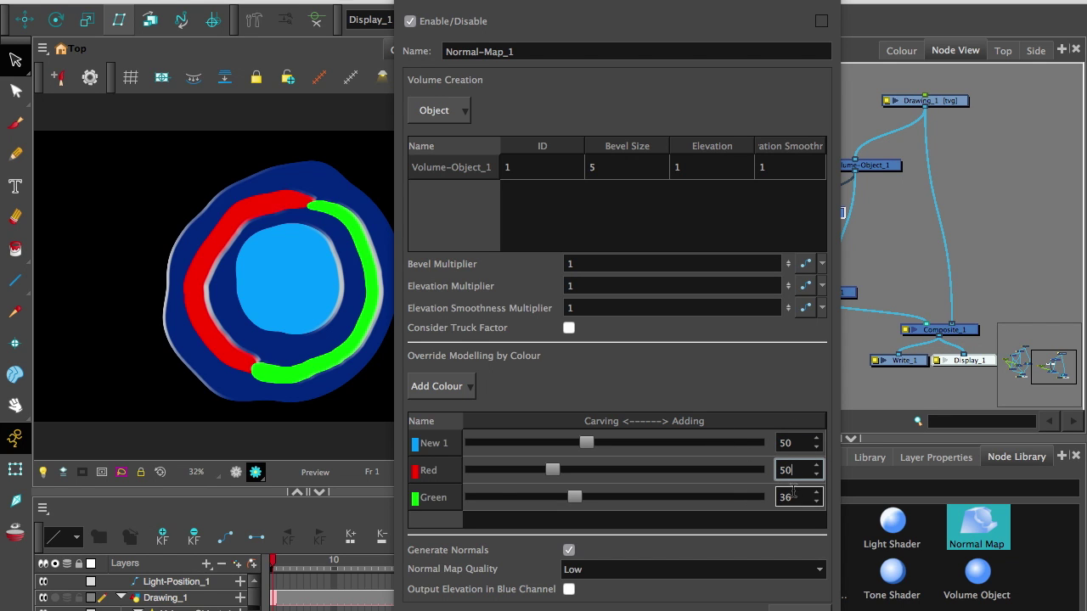
{"action": "type", "text": "50"}
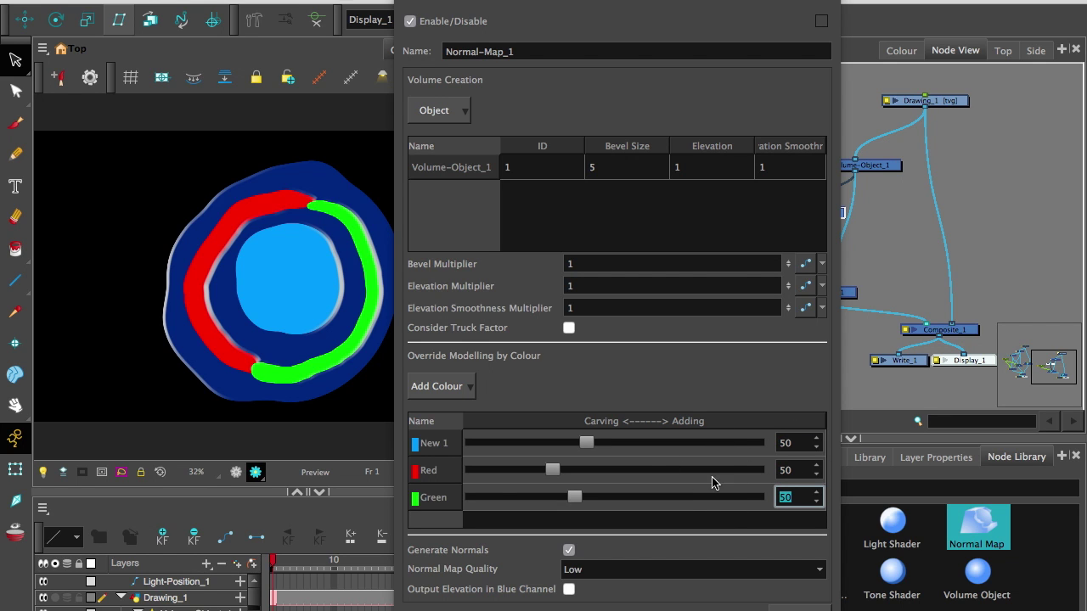
{"action": "left_click", "coordinate": [677, 520]}
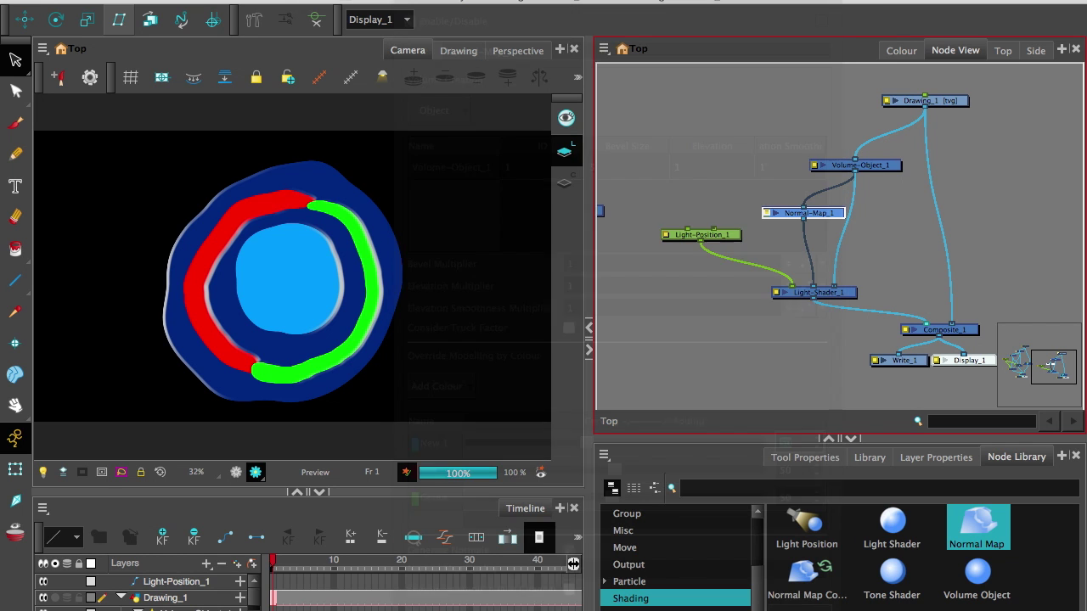
{"action": "left_click", "coordinate": [799, 607]}
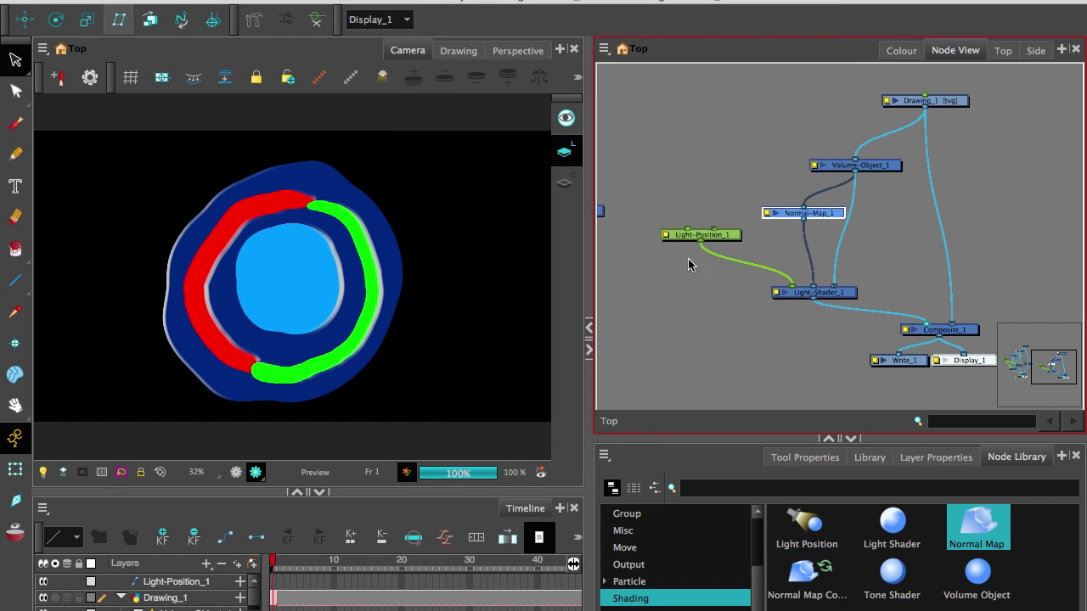
Change Light-Shader_1's light colour to cyan (87, 237, 251) and close its settings.
{"action": "double_click", "coordinate": [779, 294]}
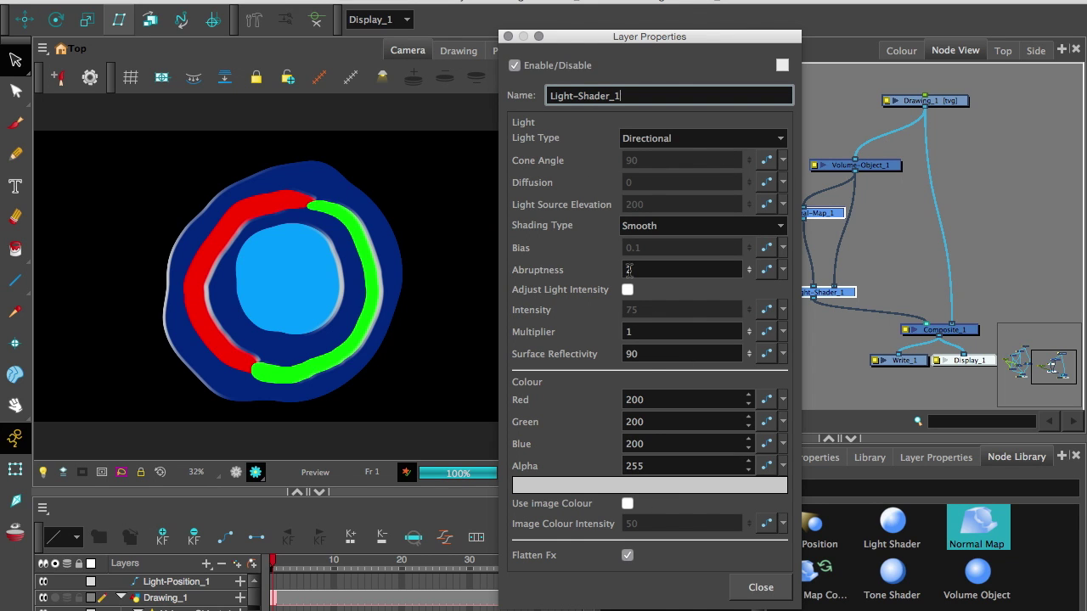
{"action": "left_click", "coordinate": [560, 488]}
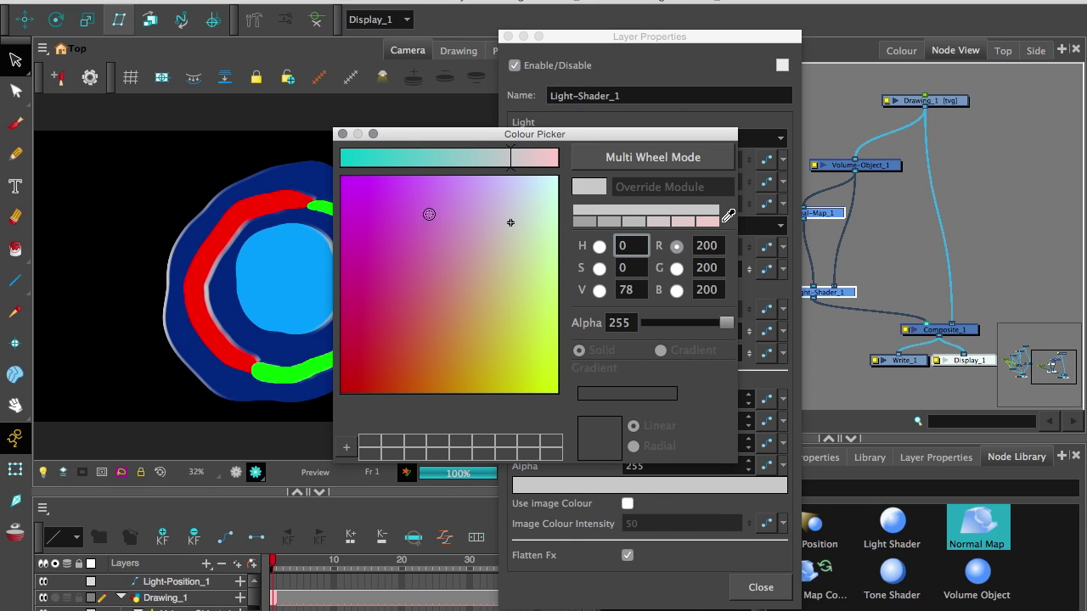
{"action": "left_click", "coordinate": [365, 155]}
{"action": "left_click", "coordinate": [507, 218]}
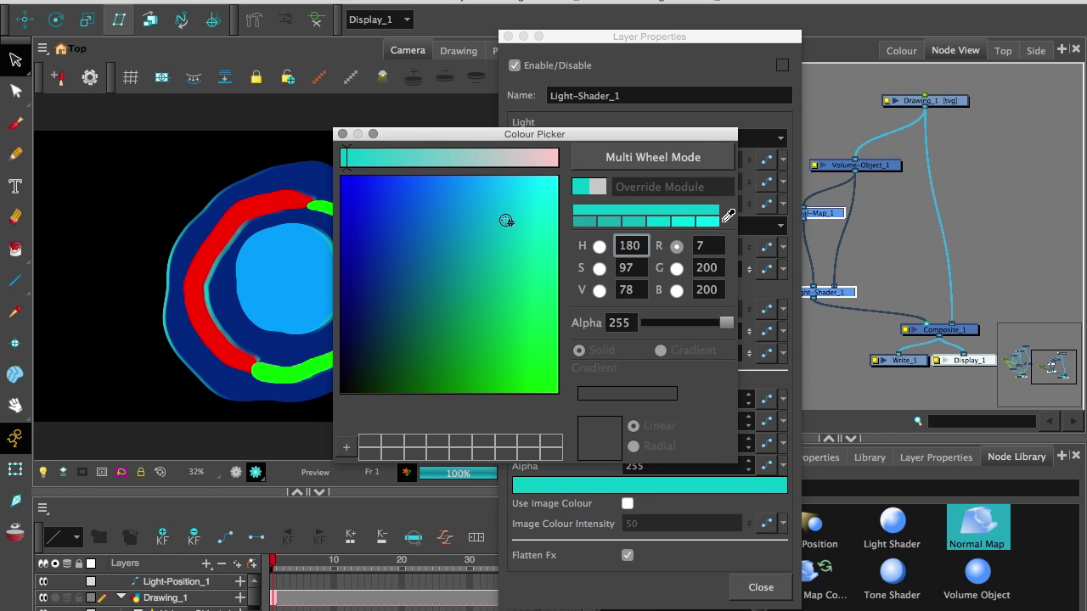
{"action": "mouse_move", "coordinate": [507, 219]}
{"action": "left_mouse_down"}
{"action": "mouse_move", "coordinate": [512, 177]}
{"action": "mouse_move", "coordinate": [542, 180]}
{"action": "left_mouse_up"}
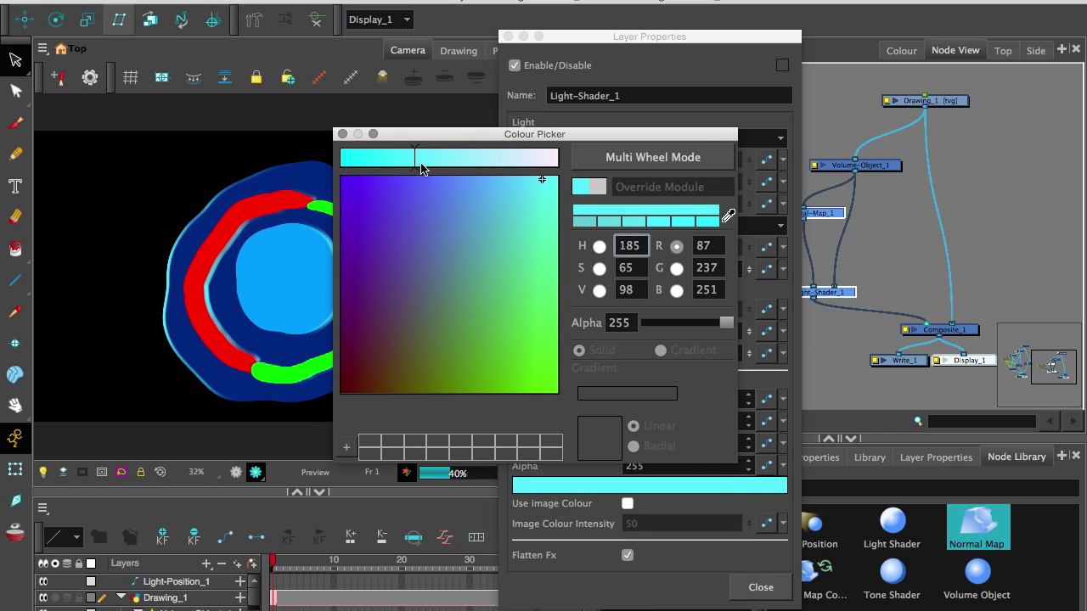
{"action": "left_click", "coordinate": [342, 134]}
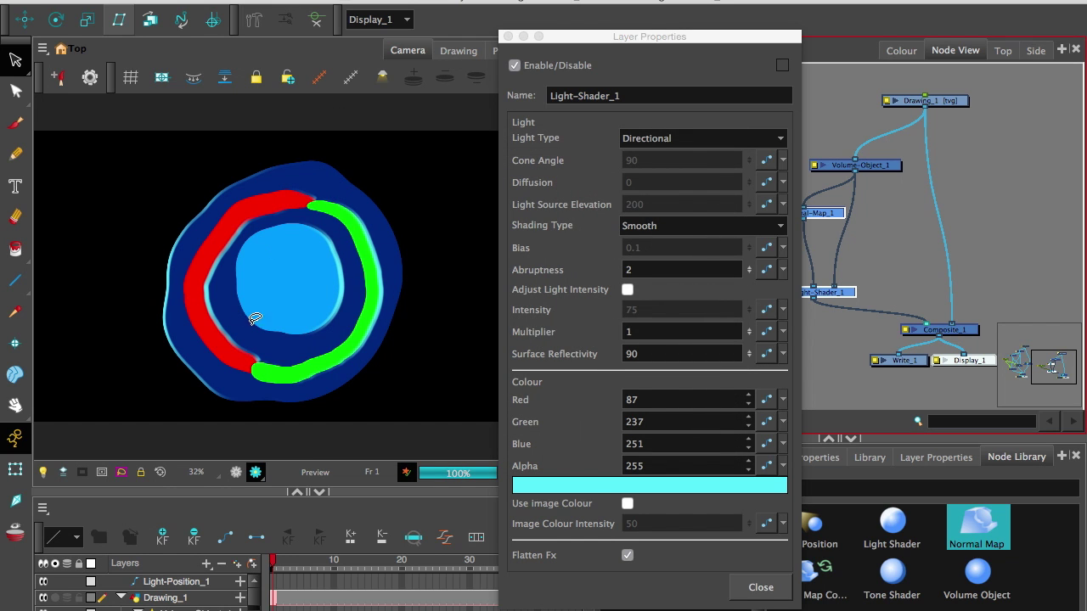
{"action": "left_click", "coordinate": [761, 586]}
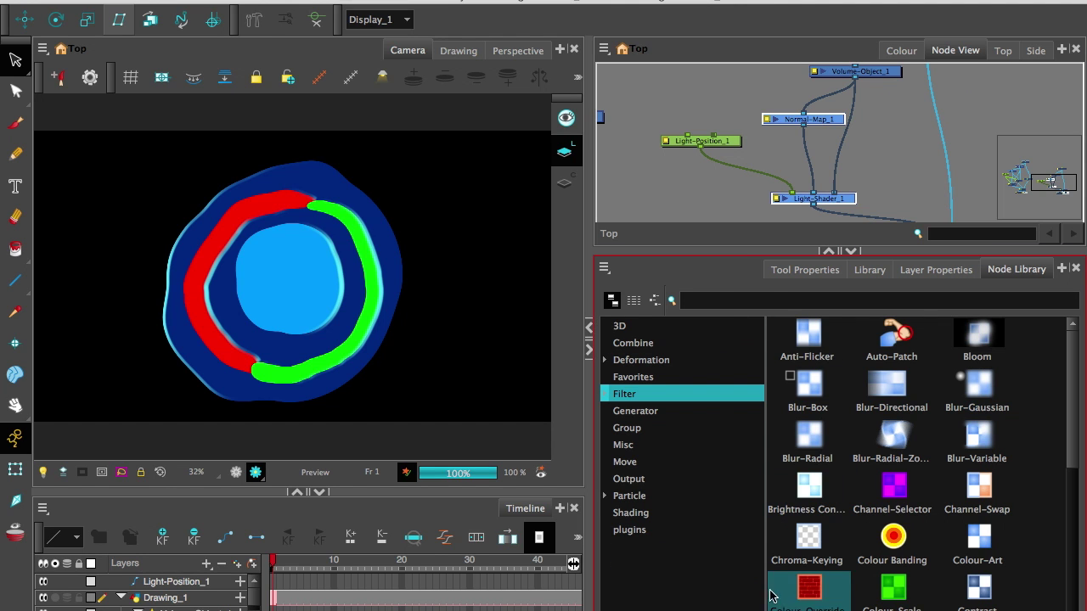
Add a Colour-Override_1 node and list Red and Green as individual overrides.
{"action": "left_click_drag", "start_coordinate": [803, 594], "coordinate": [681, 198]}
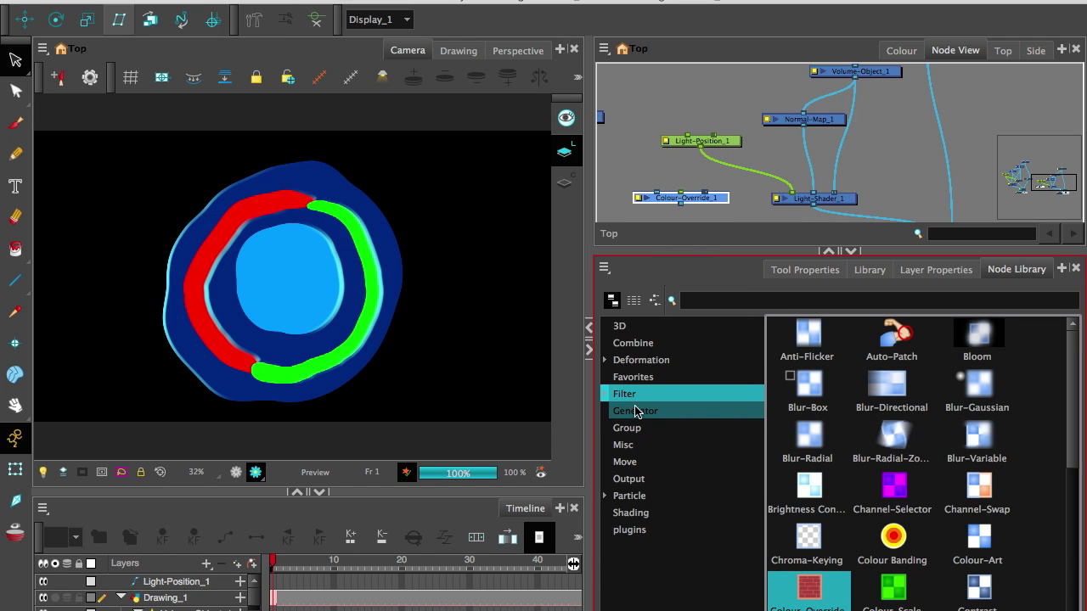
{"action": "left_click_drag", "start_coordinate": [685, 251], "coordinate": [934, 263]}
{"action": "left_click", "coordinate": [963, 286]}
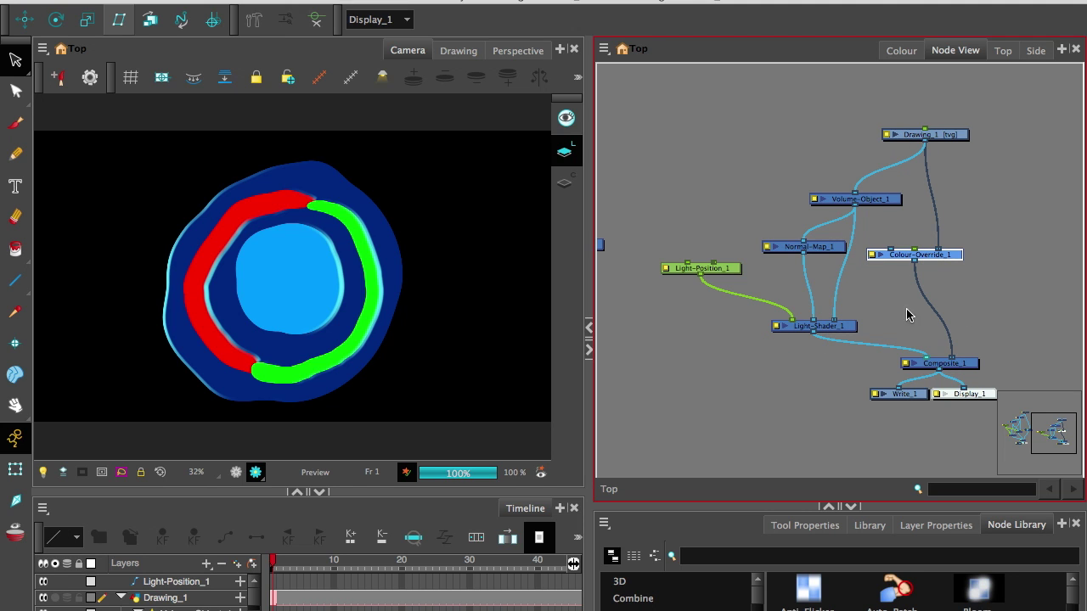
{"action": "double_click", "coordinate": [895, 254]}
{"action": "left_click_drag", "start_coordinate": [523, 317], "coordinate": [762, 367]}
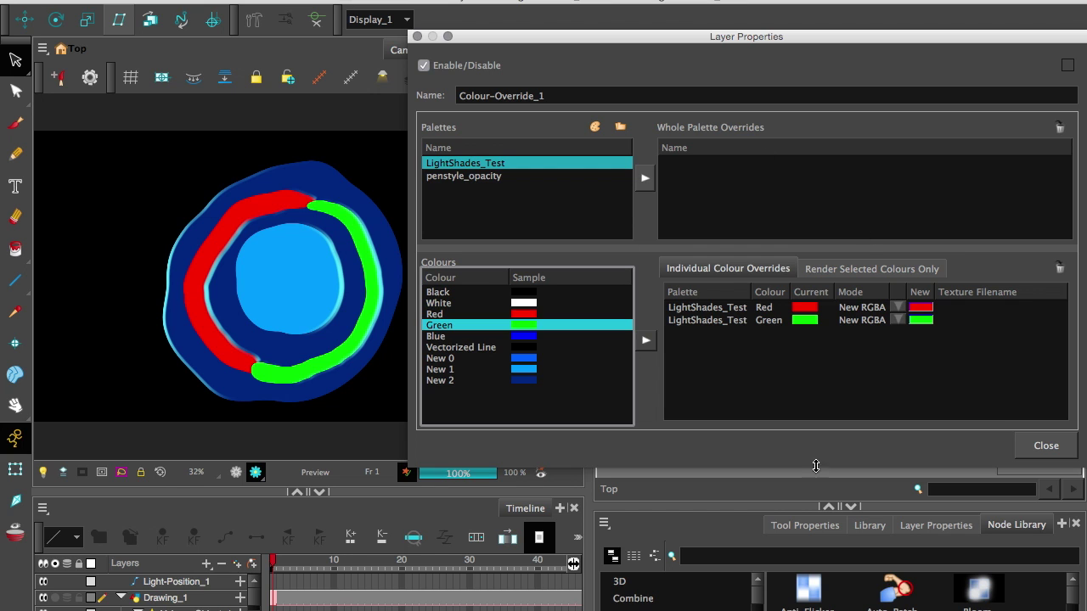
Set both the Red and Green overrides to Colour Not Visible.
{"action": "left_click", "coordinate": [901, 309]}
{"action": "left_click", "coordinate": [901, 309]}
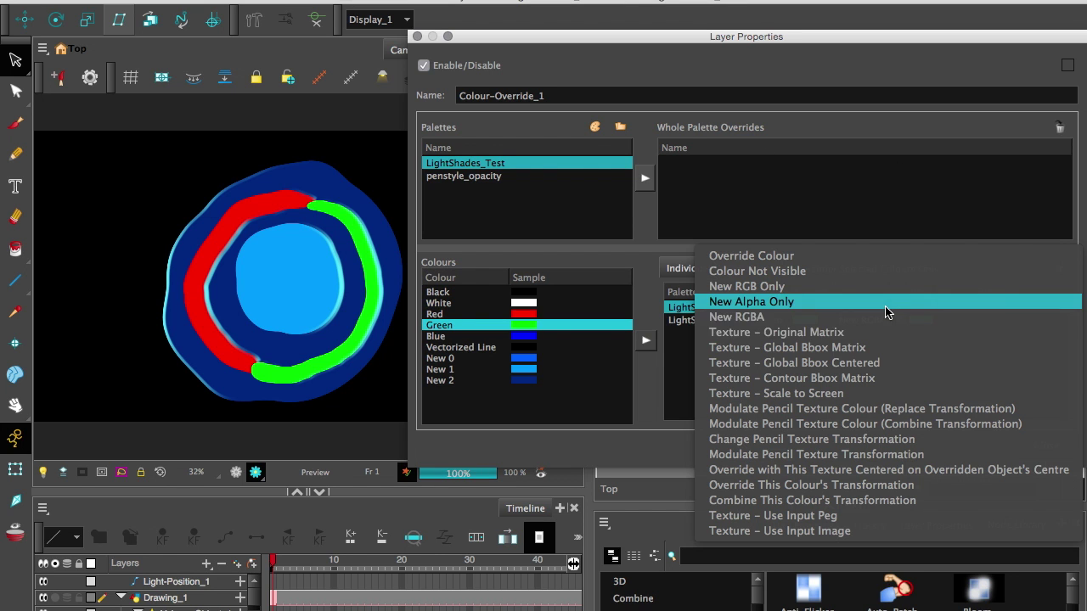
{"action": "left_click", "coordinate": [713, 271]}
{"action": "left_click", "coordinate": [932, 322]}
{"action": "left_click", "coordinate": [931, 321]}
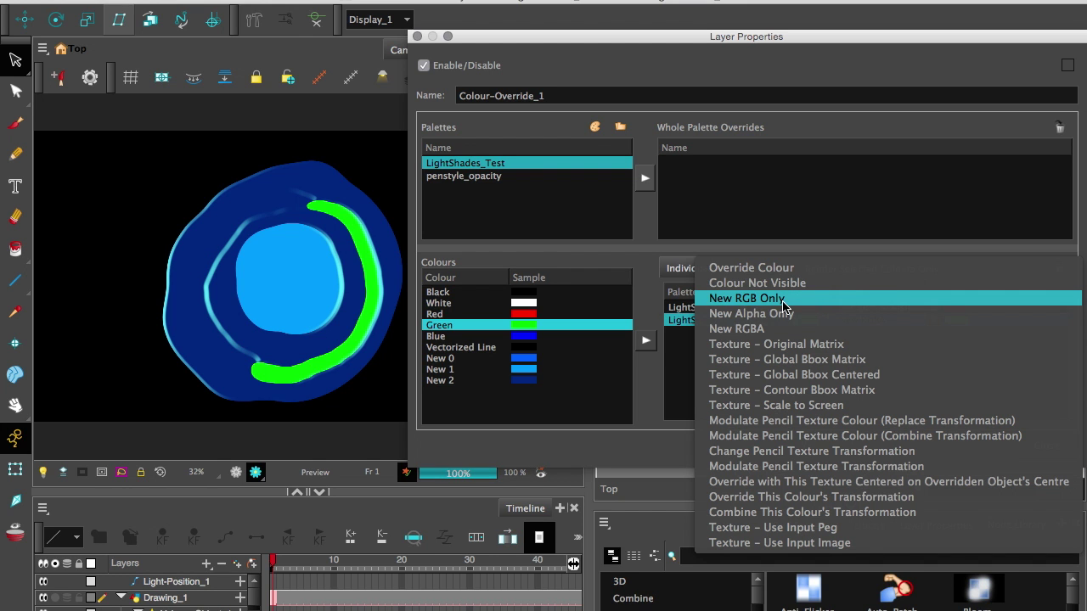
{"action": "left_click", "coordinate": [754, 285]}
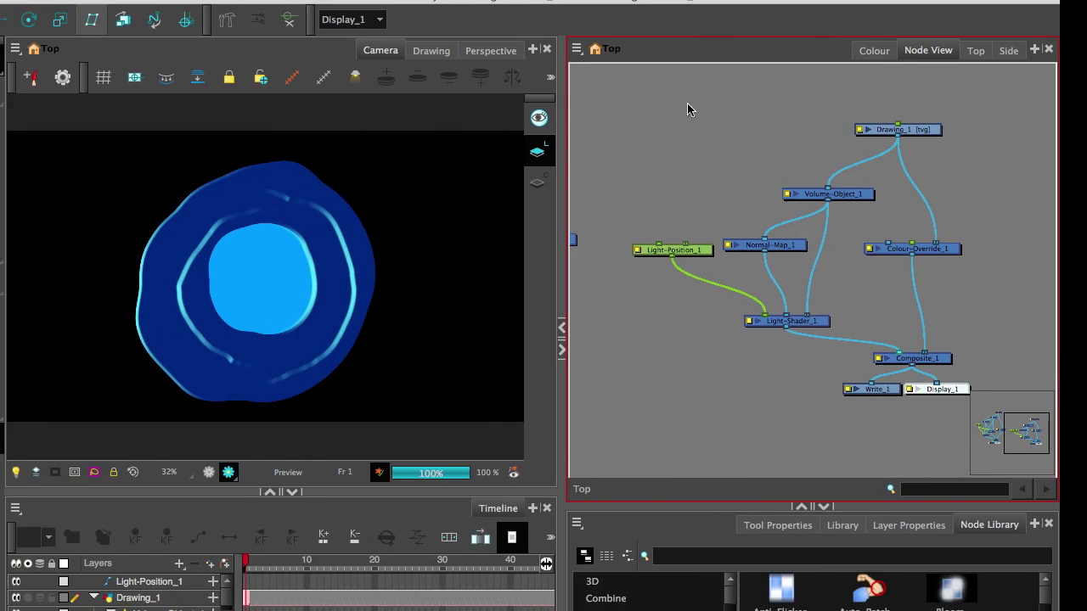
Add Tone-Shader_1 and connect Volume-Object_1, Normal-Map_1 and Light-Position_1 to its inputs.
{"action": "left_click_drag", "start_coordinate": [767, 513], "coordinate": [736, 332]}
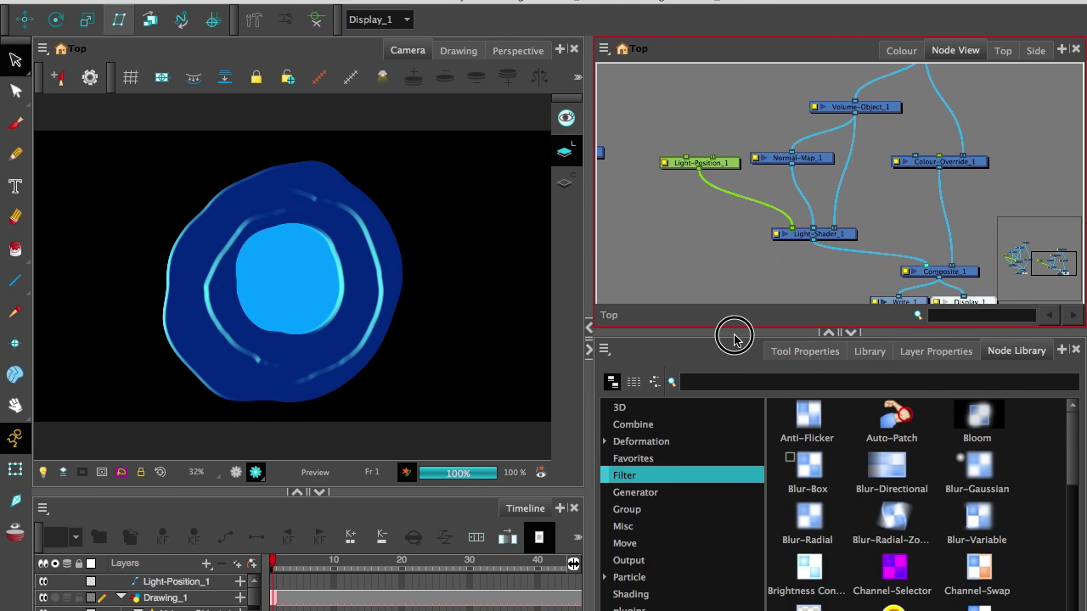
{"action": "left_click", "coordinate": [631, 592]}
{"action": "left_click", "coordinate": [891, 475]}
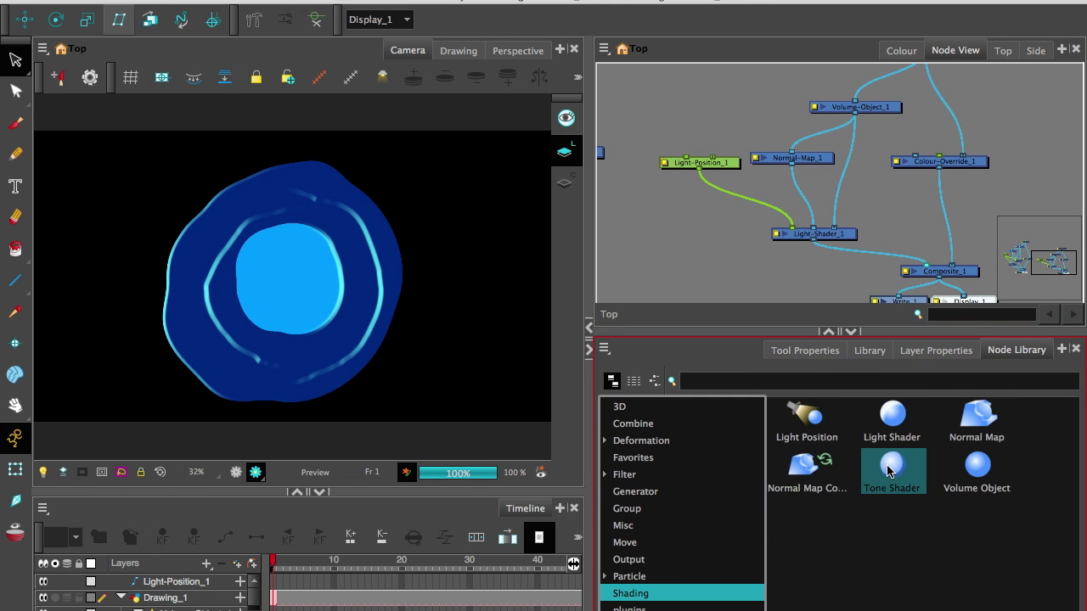
{"action": "left_click_drag", "start_coordinate": [888, 470], "coordinate": [642, 223]}
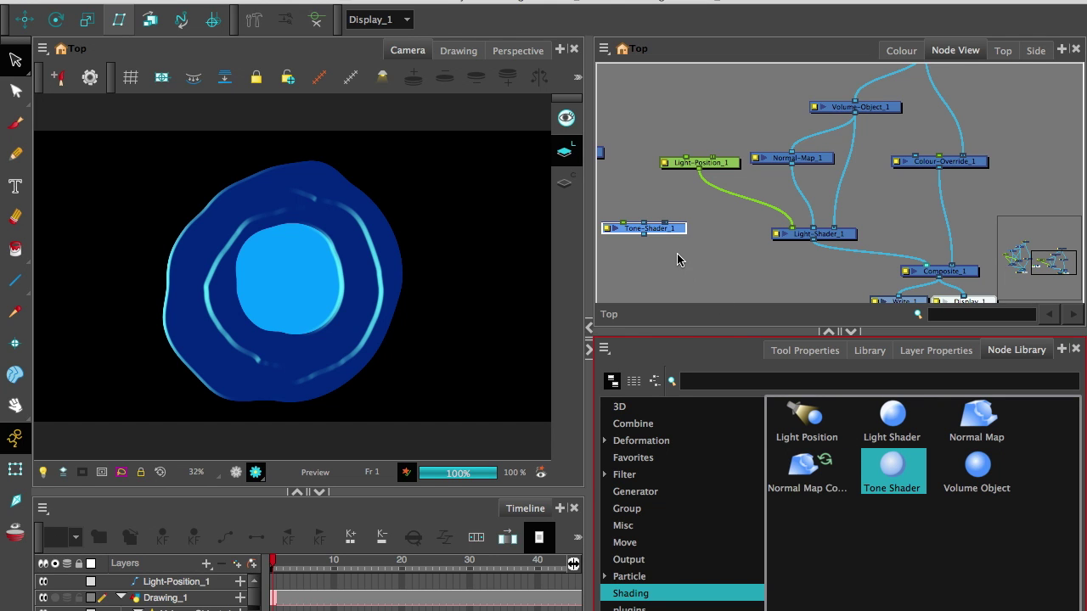
{"action": "left_click_drag", "start_coordinate": [665, 232], "coordinate": [750, 268]}
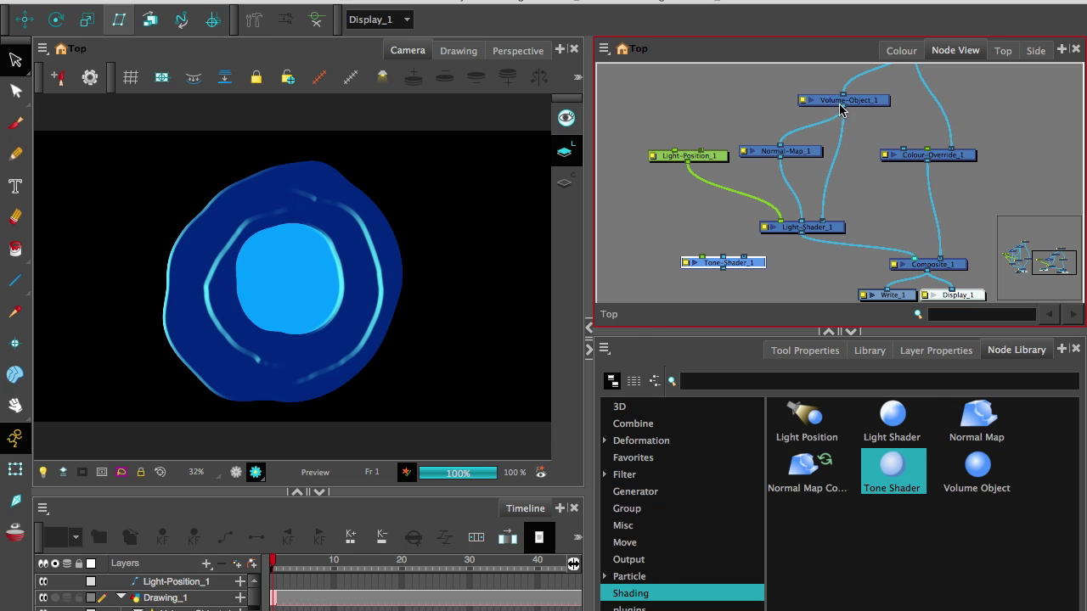
{"action": "left_click_drag", "start_coordinate": [841, 108], "coordinate": [744, 256]}
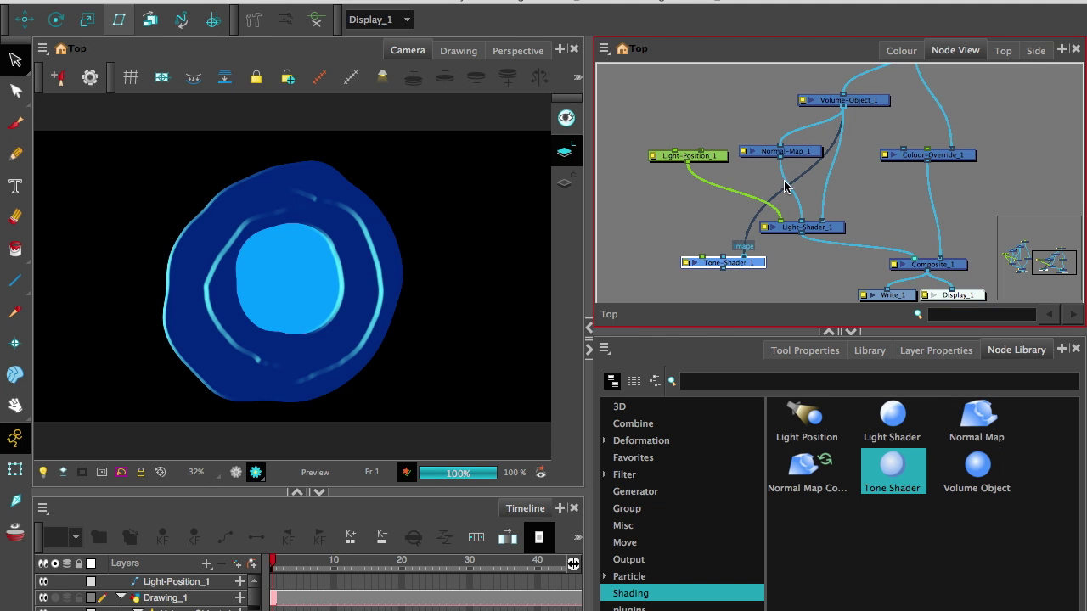
{"action": "left_click_drag", "start_coordinate": [784, 164], "coordinate": [723, 257]}
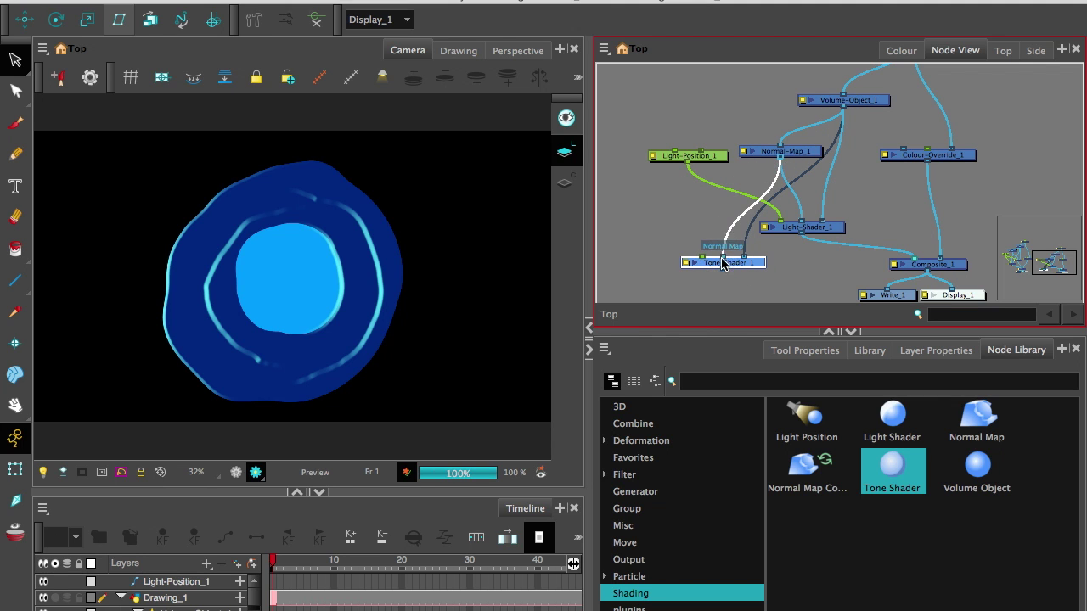
{"action": "left_click_drag", "start_coordinate": [682, 162], "coordinate": [871, 208]}
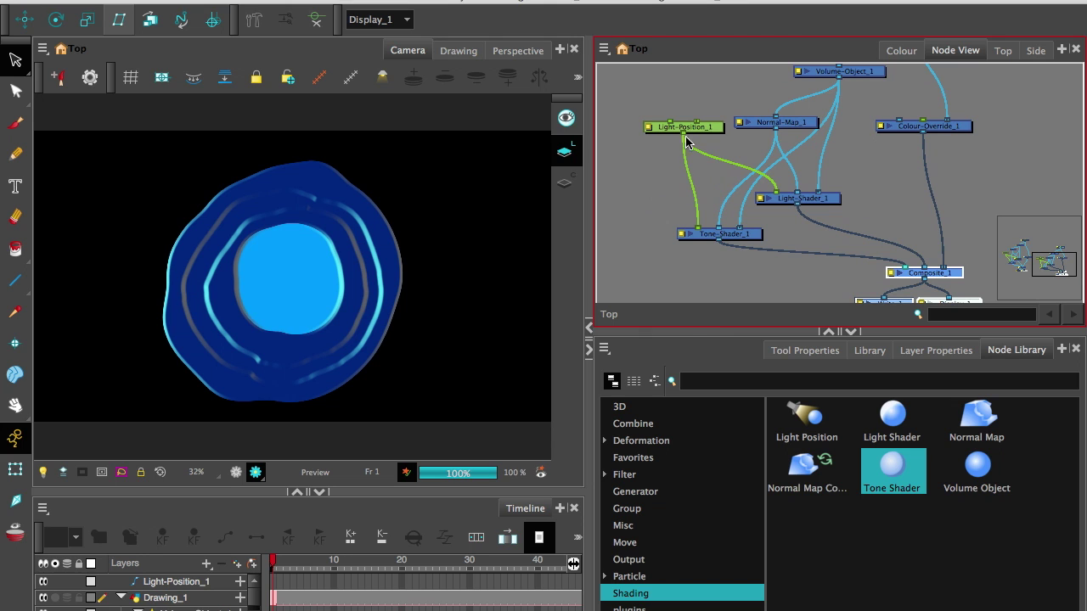
Set Tone-Shader_1's shadow colour to very dark blue (R0, G0, B15) and select Light-Position_1.
{"action": "left_click", "coordinate": [685, 233]}
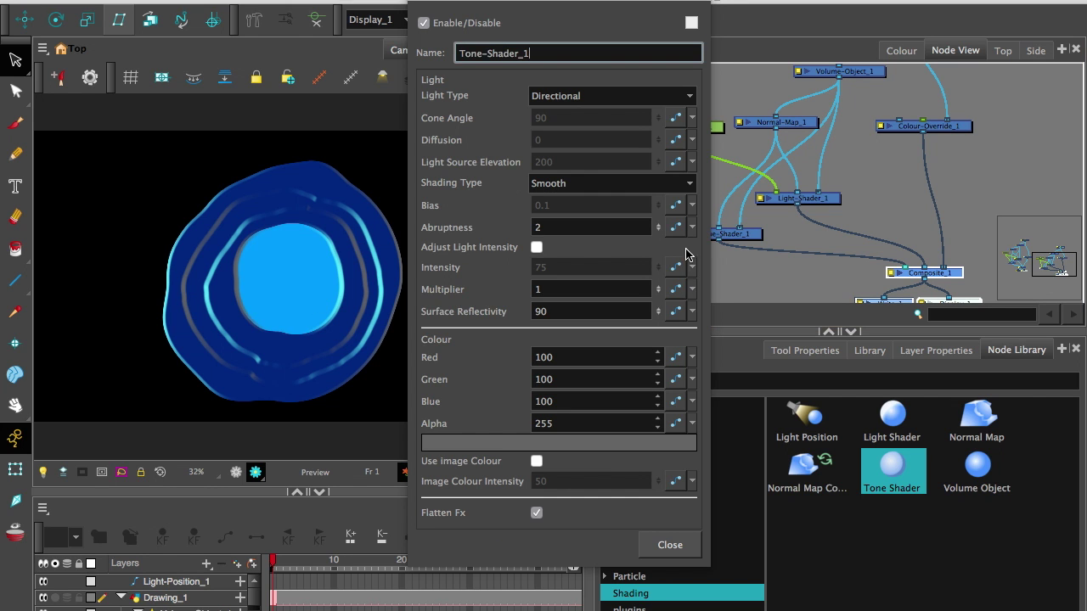
{"action": "left_click", "coordinate": [594, 434]}
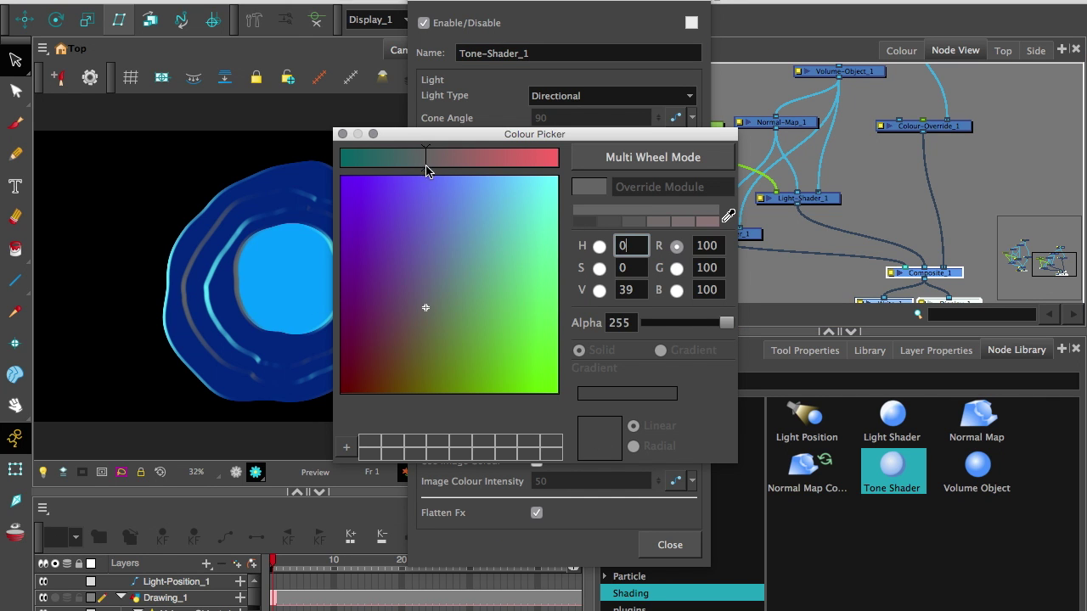
{"action": "left_click_drag", "start_coordinate": [426, 170], "coordinate": [340, 161]}
{"action": "mouse_move", "coordinate": [367, 272]}
{"action": "left_mouse_down"}
{"action": "mouse_move", "coordinate": [386, 308]}
{"action": "mouse_move", "coordinate": [359, 315]}
{"action": "mouse_move", "coordinate": [340, 379]}
{"action": "left_mouse_up"}
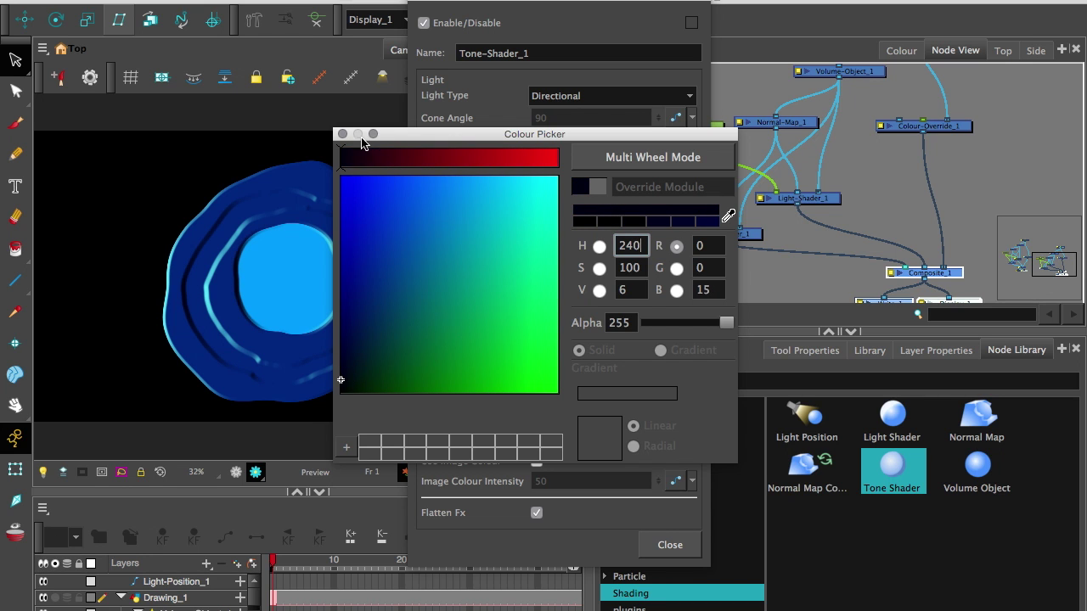
{"action": "left_click", "coordinate": [342, 134]}
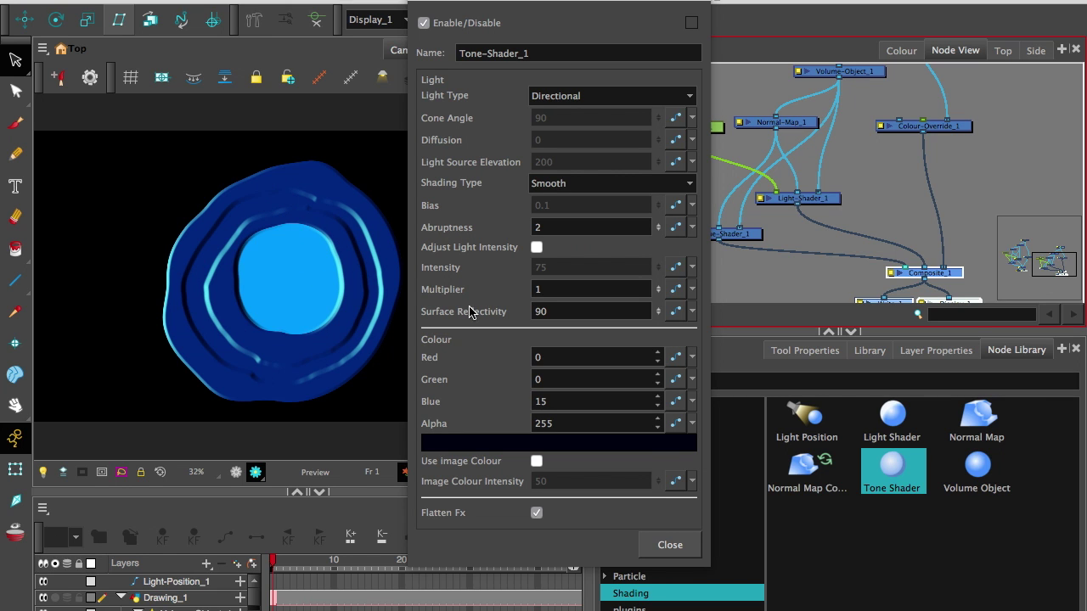
{"action": "left_click", "coordinate": [679, 546]}
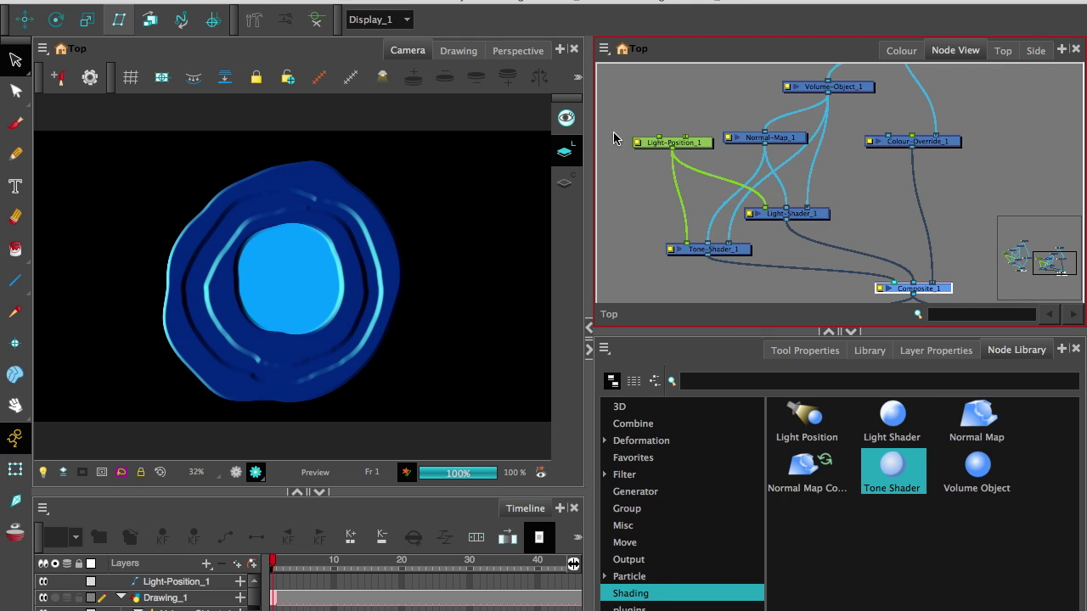
{"action": "left_click_drag", "start_coordinate": [699, 147], "coordinate": [695, 148]}
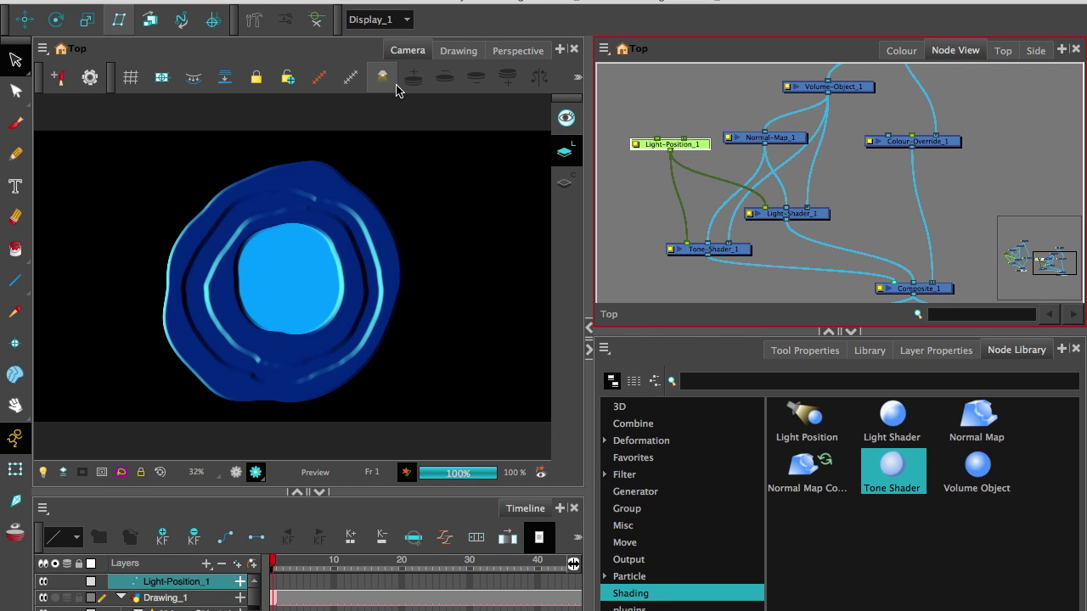
Turn on Show Control so the light position control appears in the Camera view.
{"action": "right_click", "coordinate": [268, 58]}
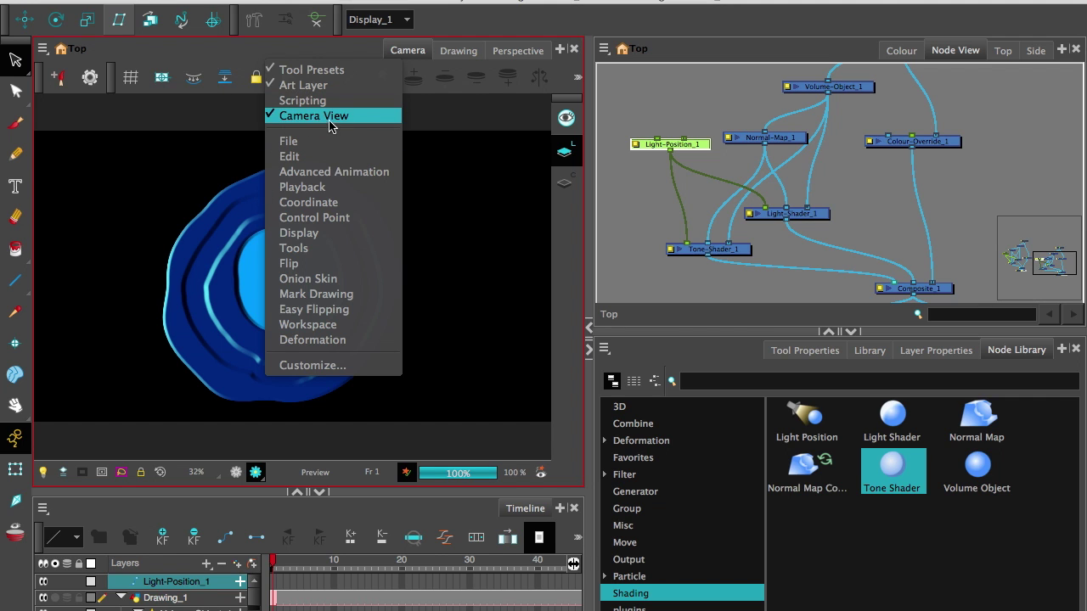
{"action": "left_click", "coordinate": [218, 56]}
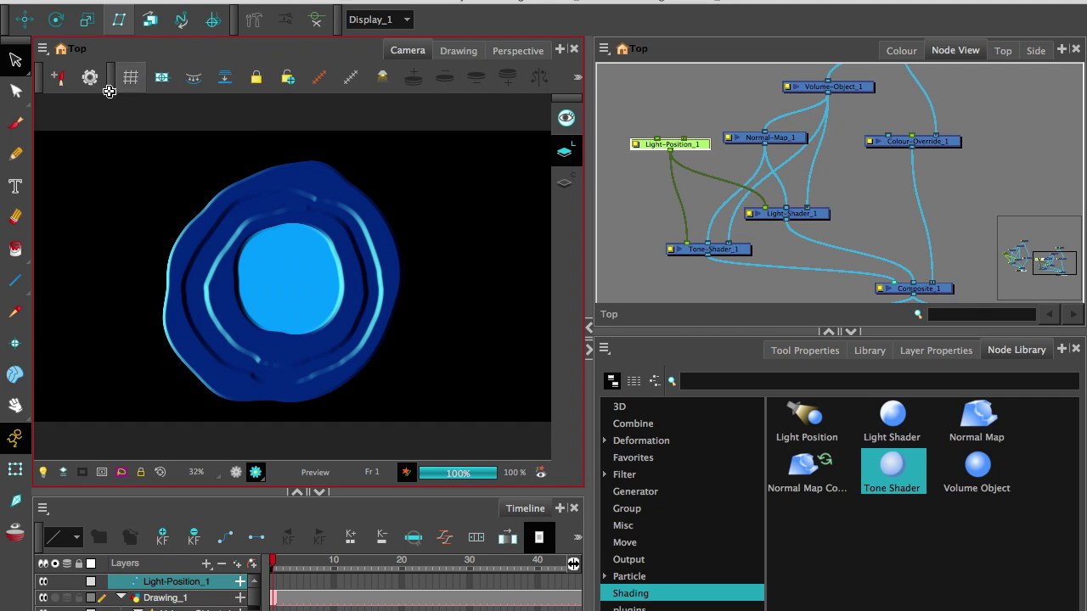
{"action": "left_click", "coordinate": [321, 81]}
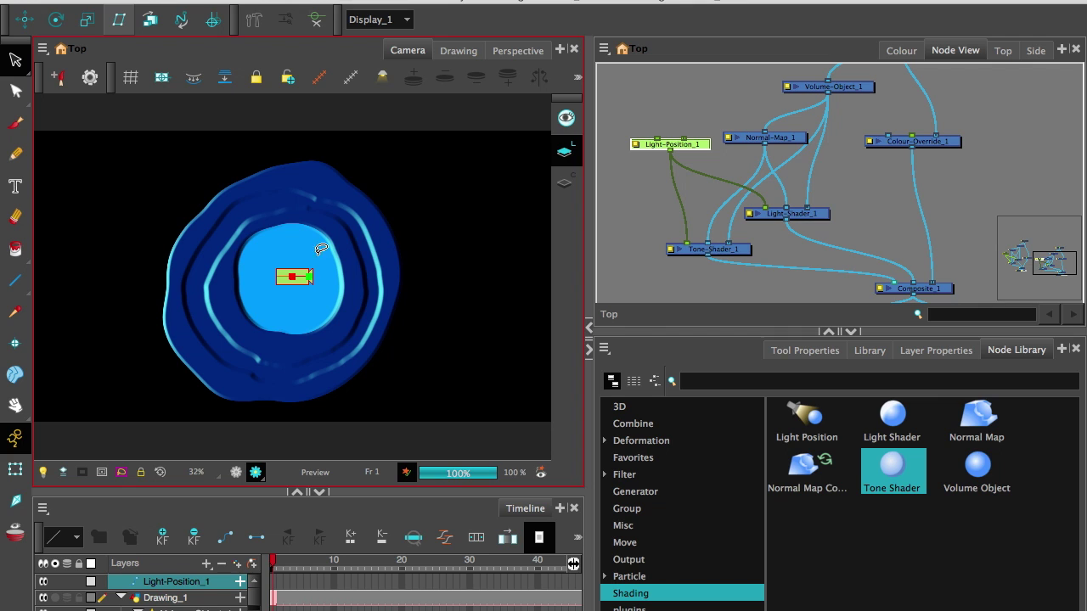
Switch to the Transform tool limited to translate mode.
{"action": "left_click", "coordinate": [16, 469]}
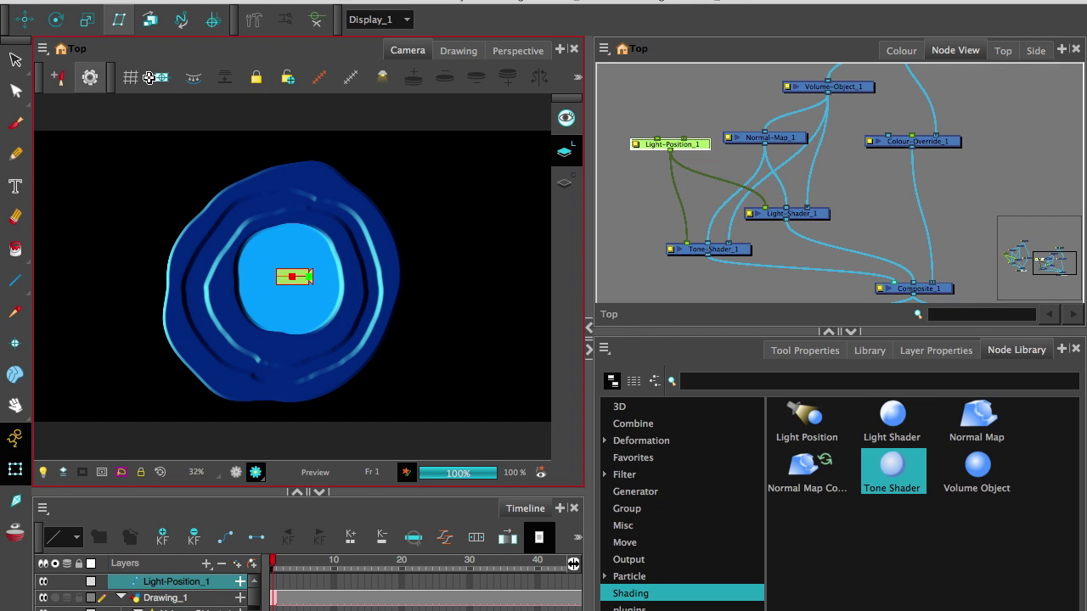
{"action": "left_click", "coordinate": [27, 21]}
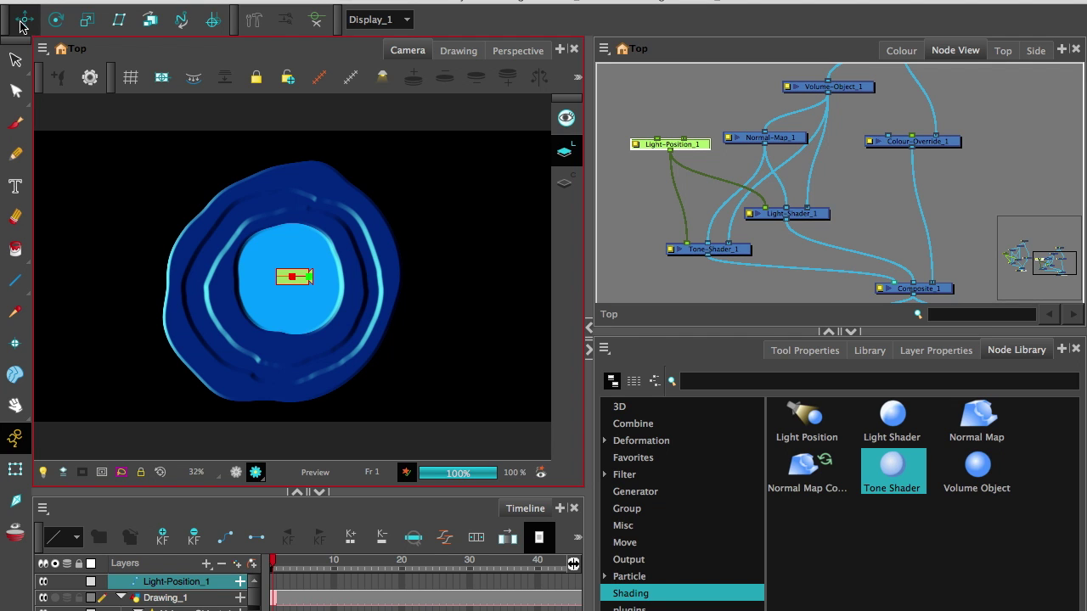
{"action": "right_click", "coordinate": [24, 22]}
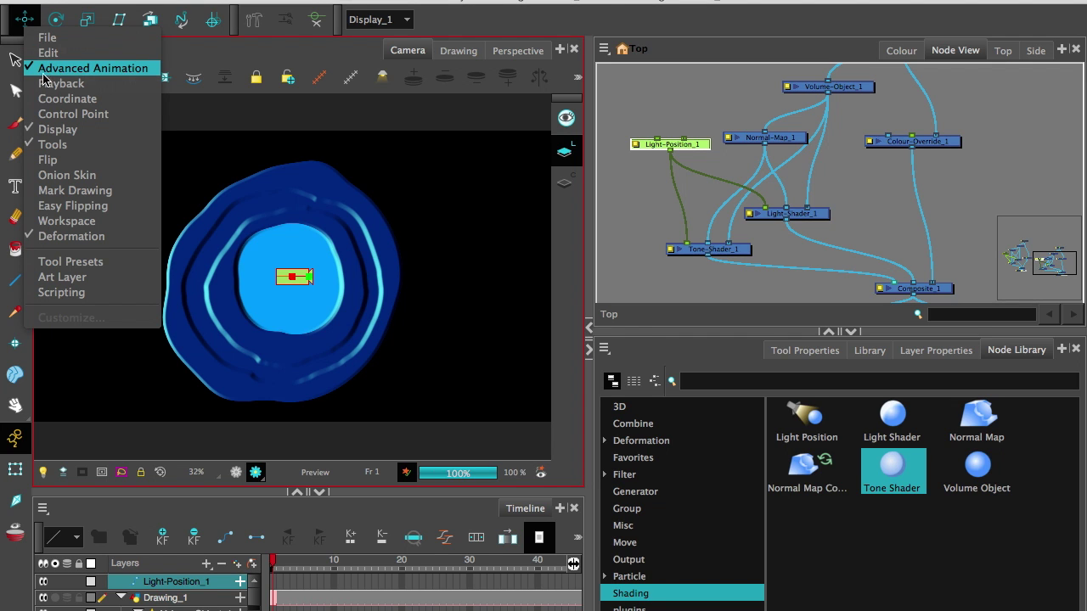
{"action": "left_click", "coordinate": [41, 29]}
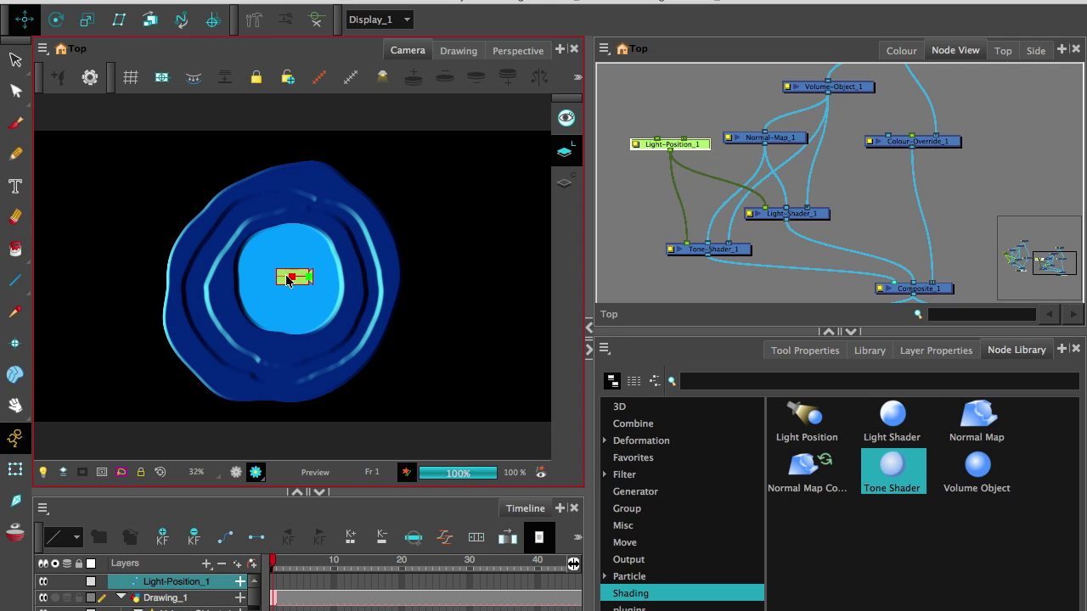
Drag the light to test positions: left edge, centre, upper right and lower right of the rings.
{"action": "left_click_drag", "start_coordinate": [291, 277], "coordinate": [64, 276]}
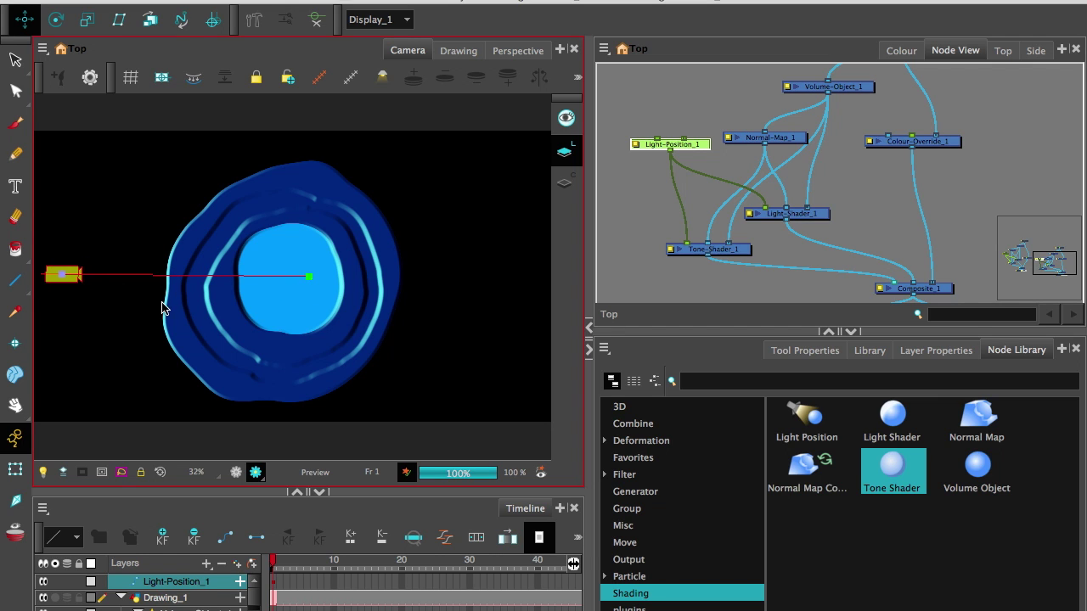
{"action": "left_click_drag", "start_coordinate": [311, 277], "coordinate": [288, 280]}
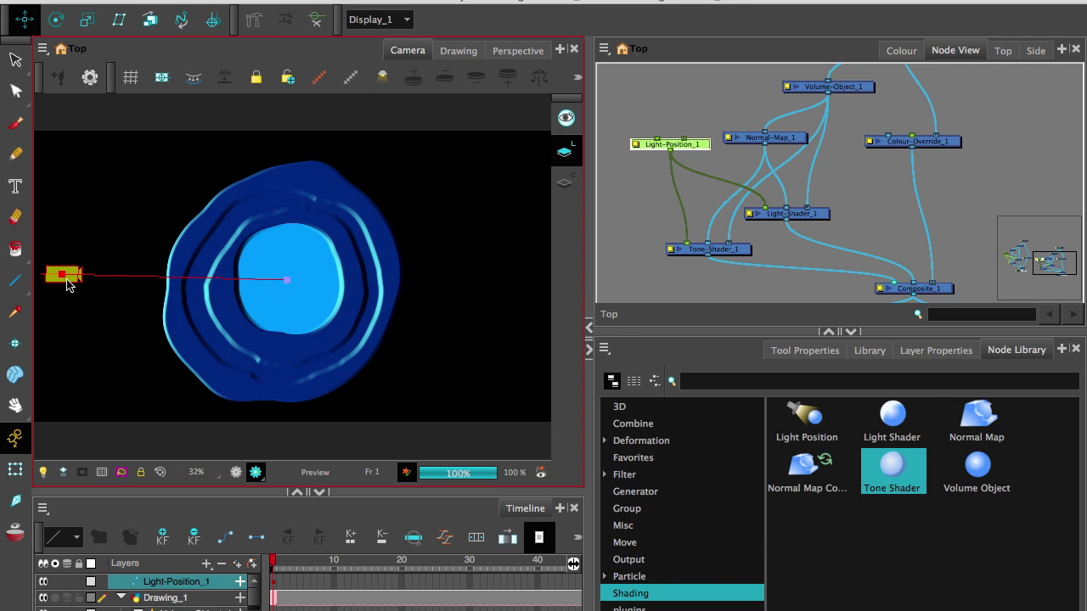
{"action": "left_click_drag", "start_coordinate": [65, 274], "coordinate": [456, 212]}
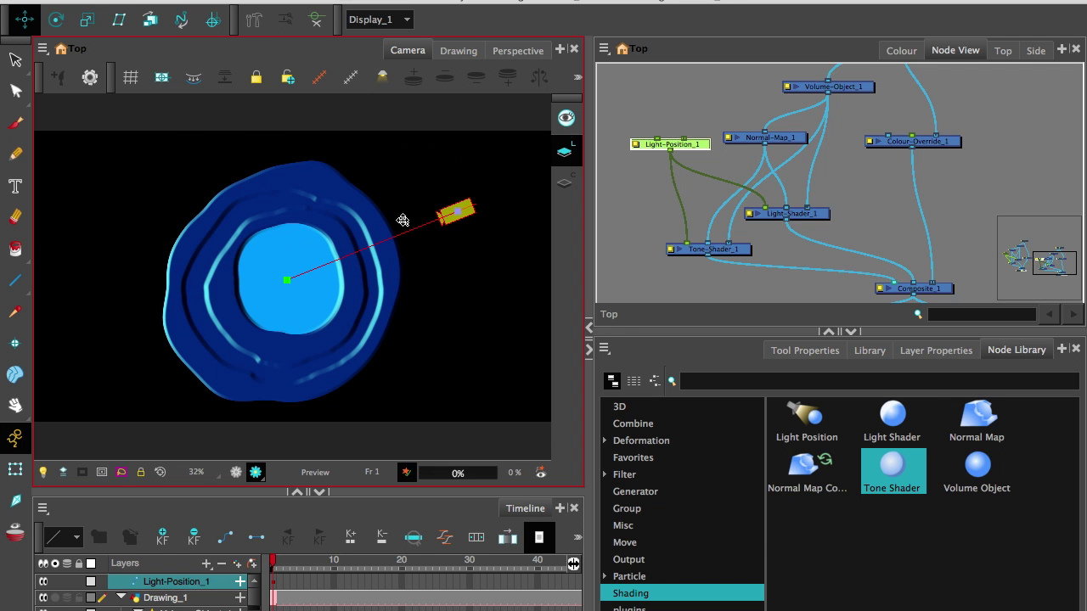
{"action": "left_click", "coordinate": [452, 215]}
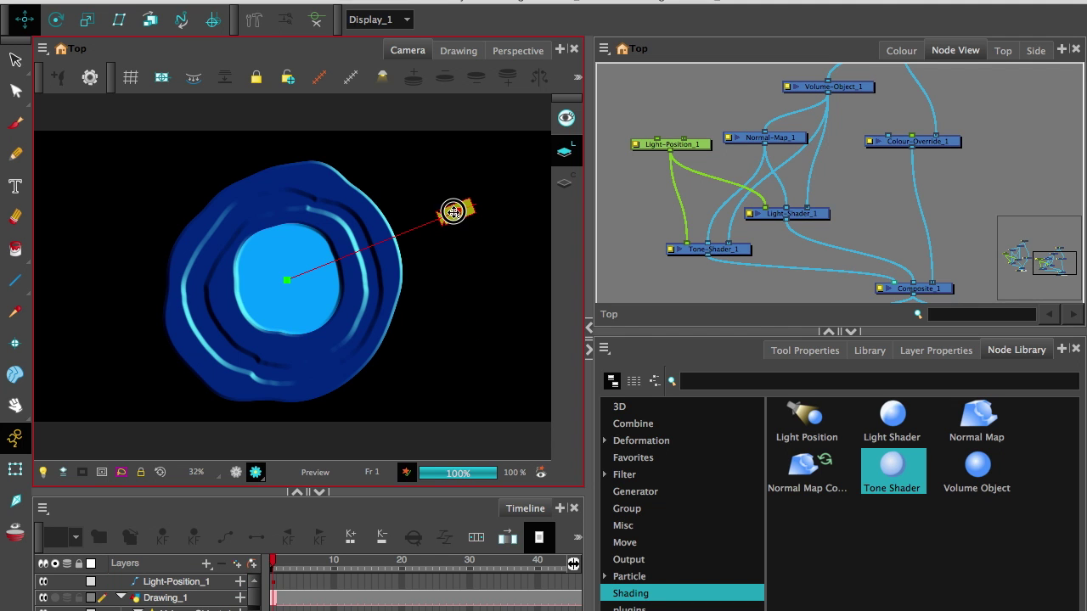
{"action": "left_click_drag", "start_coordinate": [449, 206], "coordinate": [467, 298]}
{"action": "left_click_drag", "start_coordinate": [456, 212], "coordinate": [478, 327]}
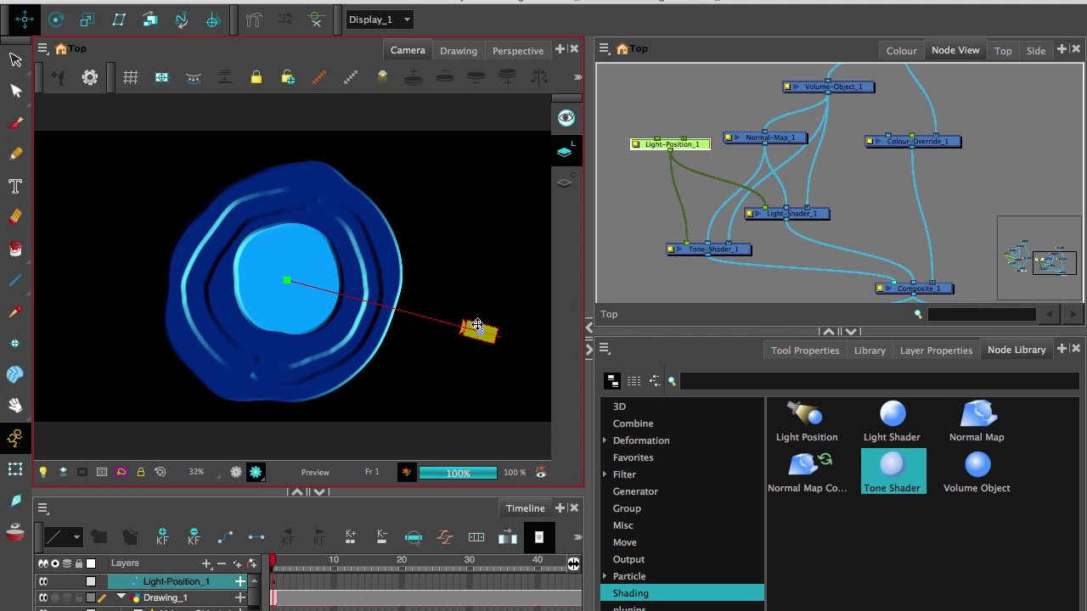
Reselect Light-Position_1 and leave the light at the upper left of the rings.
{"action": "mouse_move", "coordinate": [478, 265]}
{"action": "left_mouse_down"}
{"action": "mouse_move", "coordinate": [182, 174]}
{"action": "mouse_move", "coordinate": [396, 380]}
{"action": "left_mouse_up"}
{"action": "left_click", "coordinate": [281, 583]}
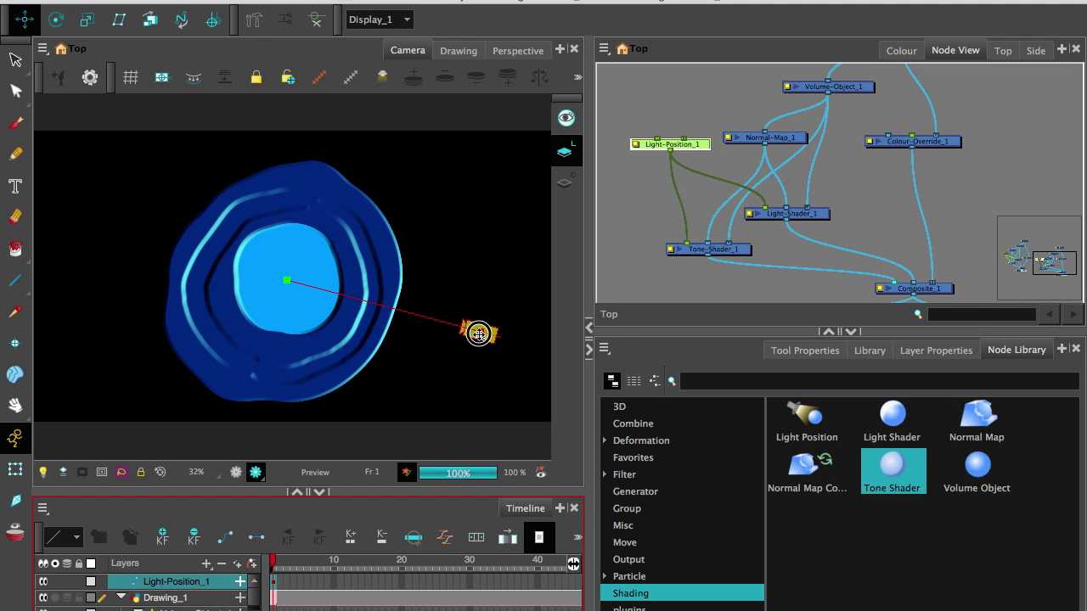
{"action": "left_click_drag", "start_coordinate": [480, 331], "coordinate": [83, 185]}
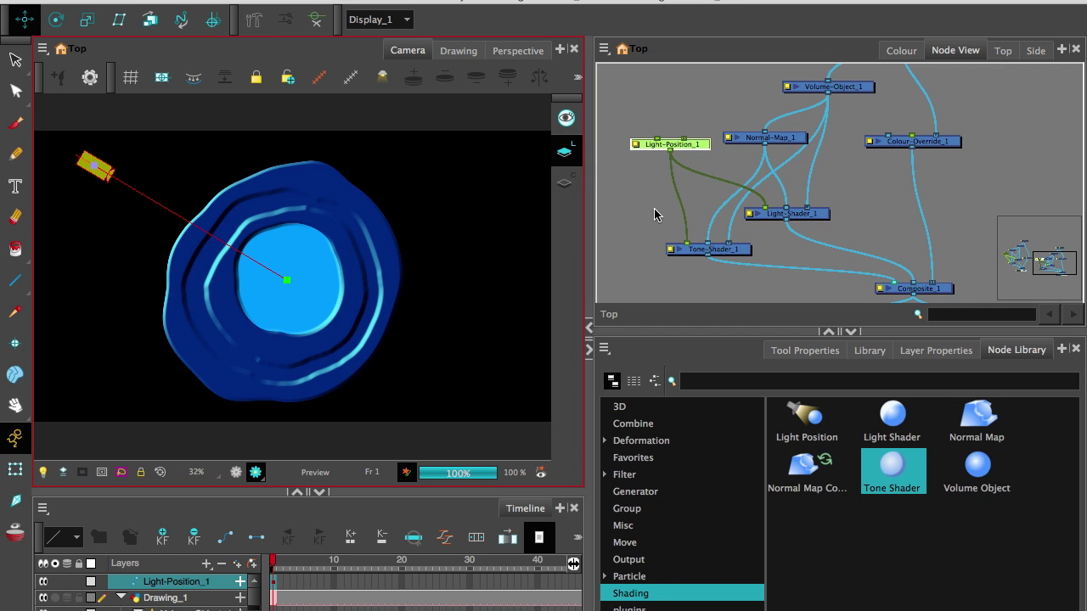
{"action": "scroll", "coordinate": [654, 214], "scroll_direction": "up", "scroll_amount": 2}
{"action": "left_click", "coordinate": [727, 188]}
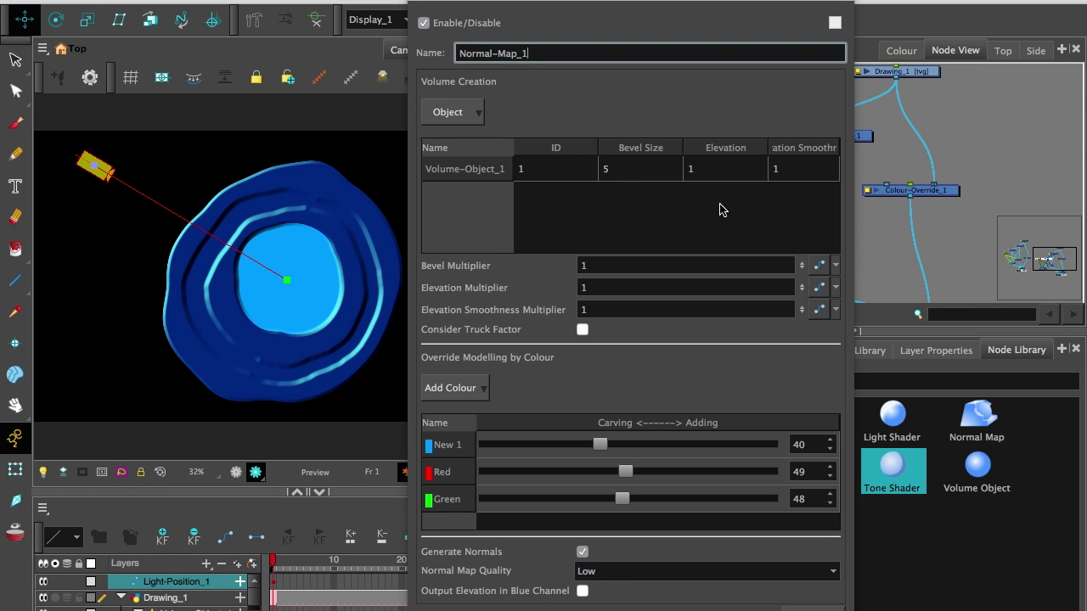
{"action": "key", "text": "Escape"}
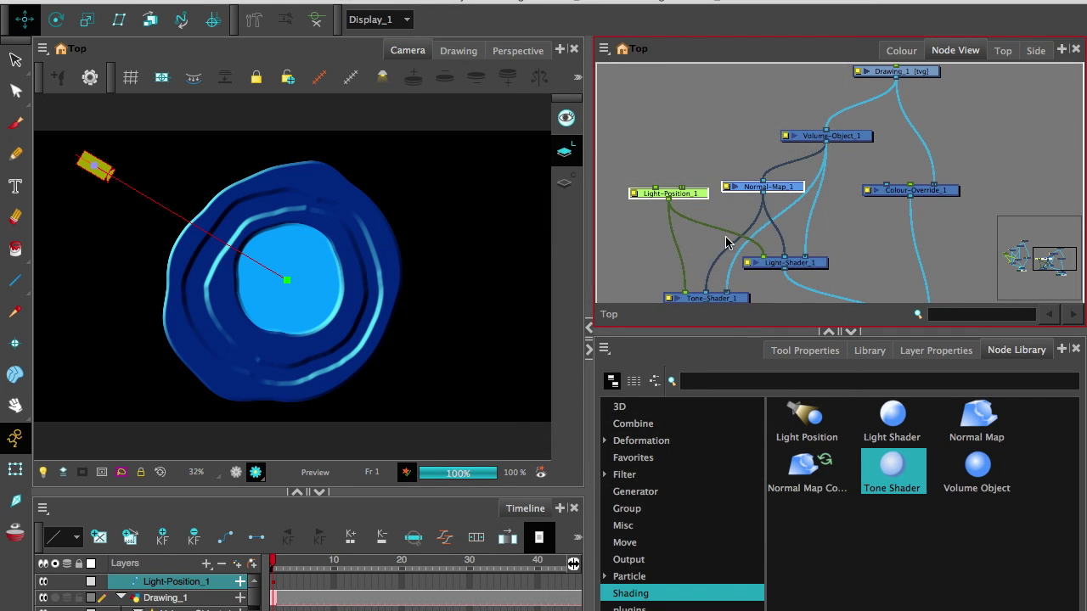
{"action": "scroll", "coordinate": [750, 254], "scroll_direction": "down", "scroll_amount": 1}
{"action": "left_click", "coordinate": [748, 235]}
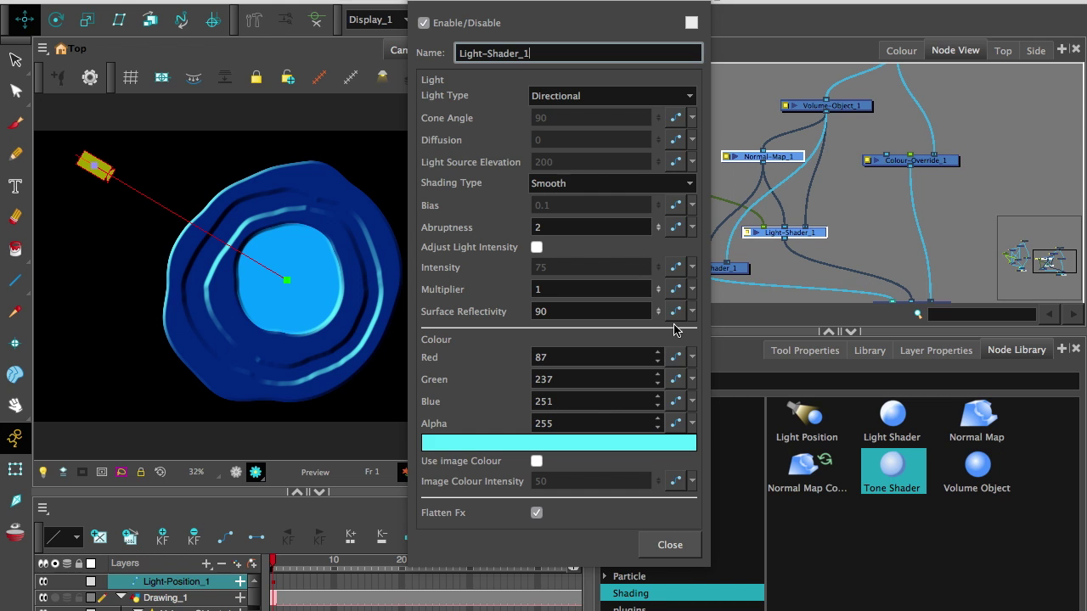
{"action": "left_click", "coordinate": [670, 545]}
{"action": "scroll", "coordinate": [766, 281], "scroll_direction": "up", "scroll_amount": 1}
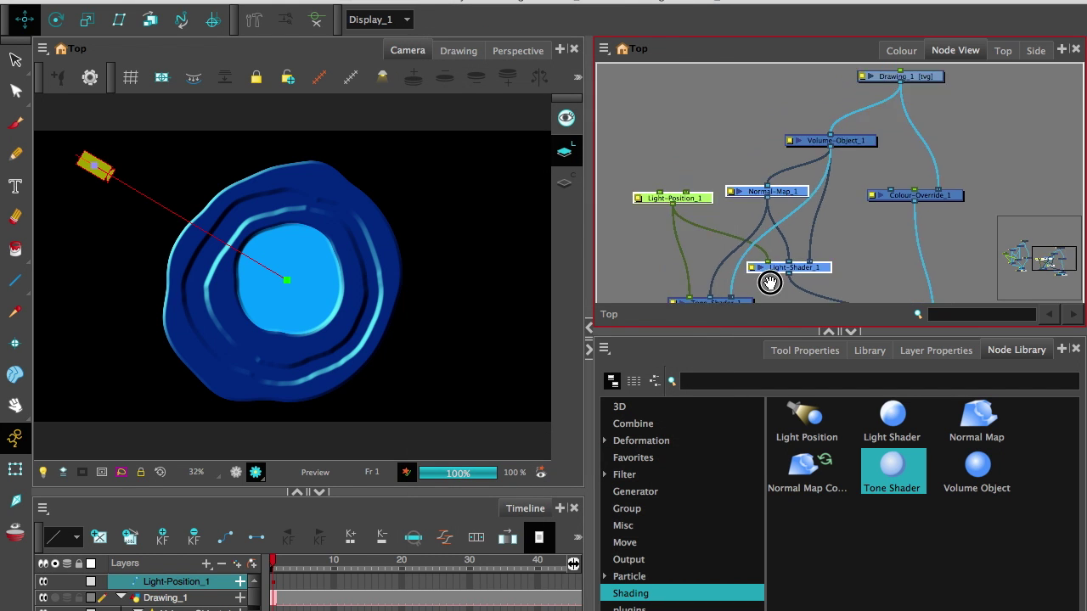